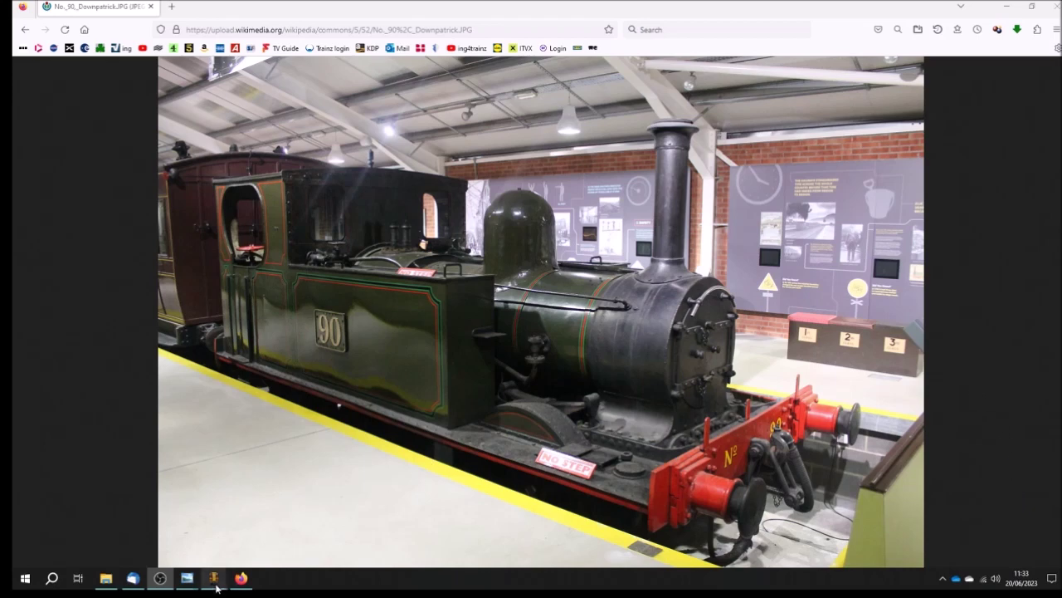
- Switch to the Timoleague locomotive model in gmax and examine it from several angles
mouse_move(215, 586)
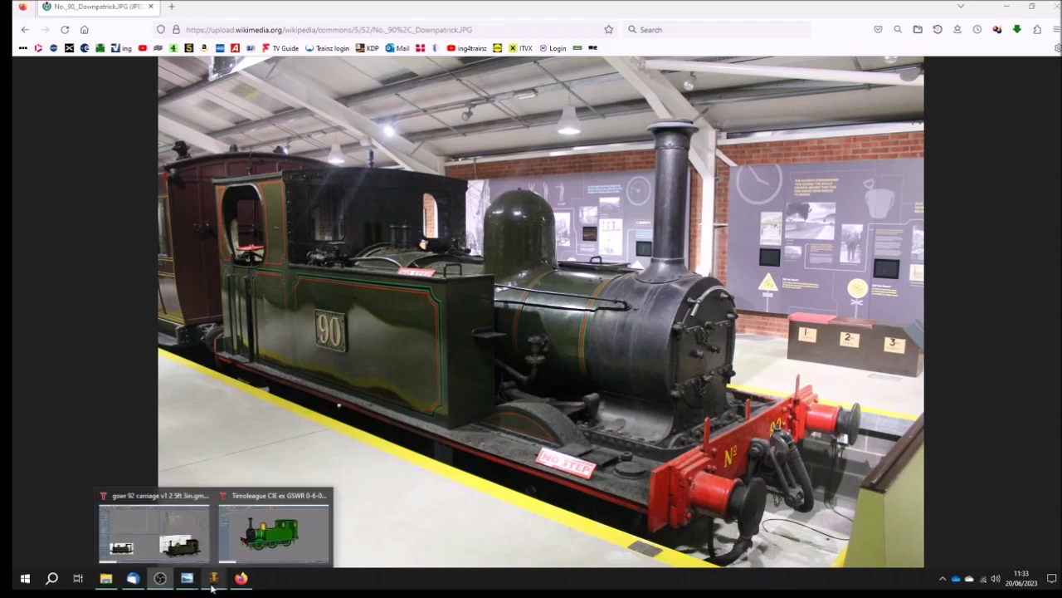
click(276, 500)
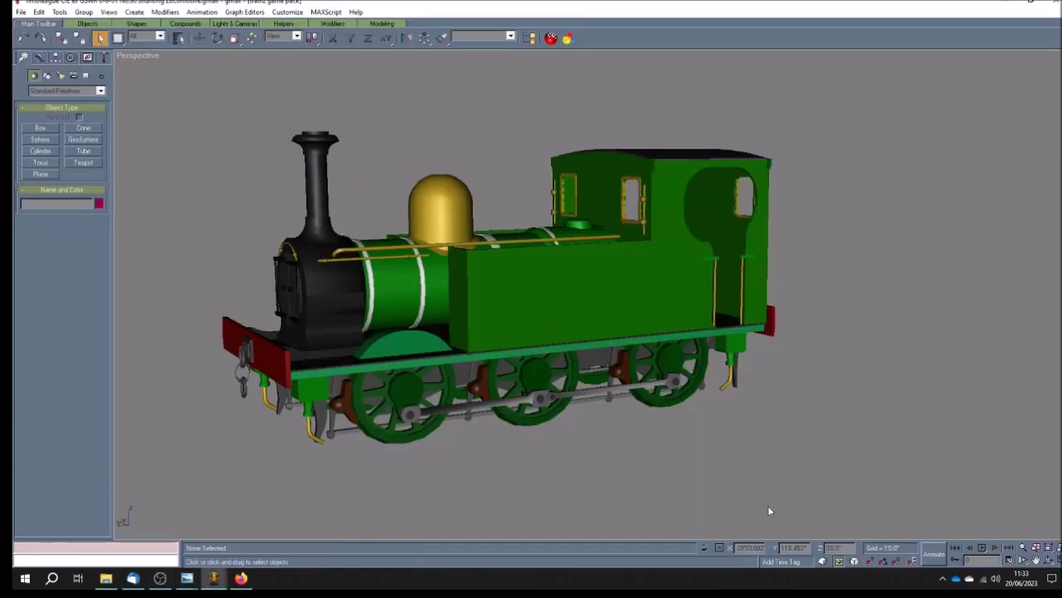
click(1049, 562)
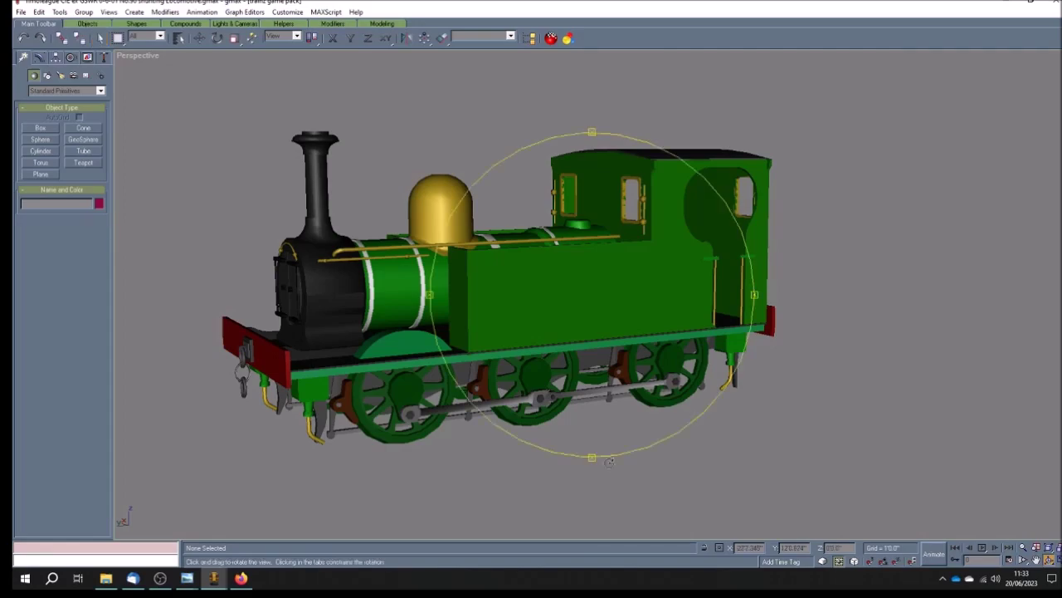
mouse_move(566, 413)
mouse_down()
mouse_move(548, 402)
mouse_move(598, 407)
mouse_move(569, 412)
mouse_move(490, 390)
mouse_move(533, 368)
mouse_move(604, 405)
mouse_move(550, 407)
mouse_move(619, 393)
mouse_move(576, 386)
mouse_move(787, 398)
mouse_up()
drag(690, 404, 635, 378)
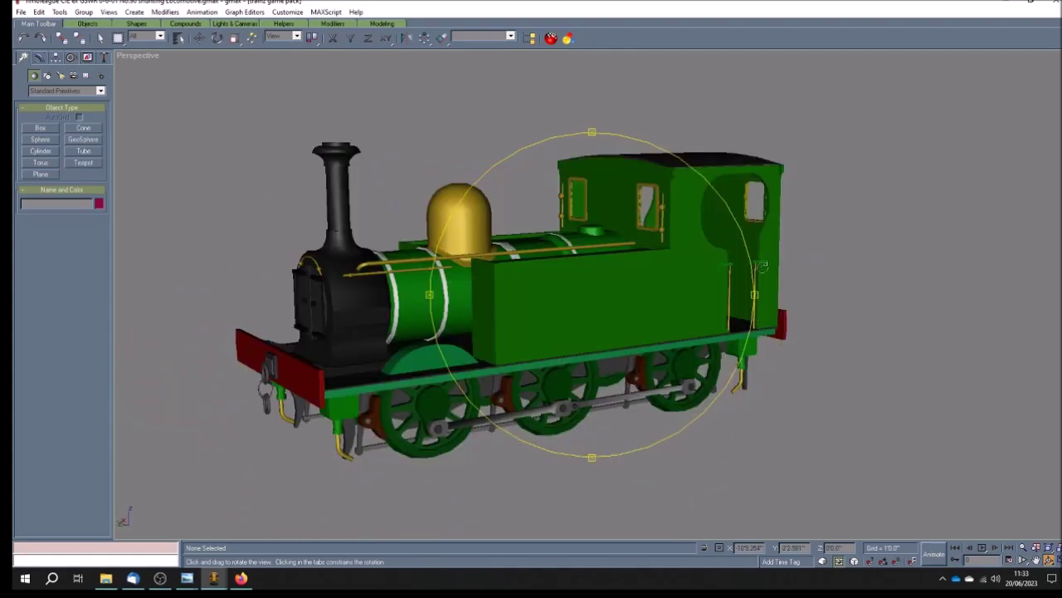
- Switch to the gswr 92 carriage file and examine the No. 90 locomotive in the Perspective view
mouse_move(213, 579)
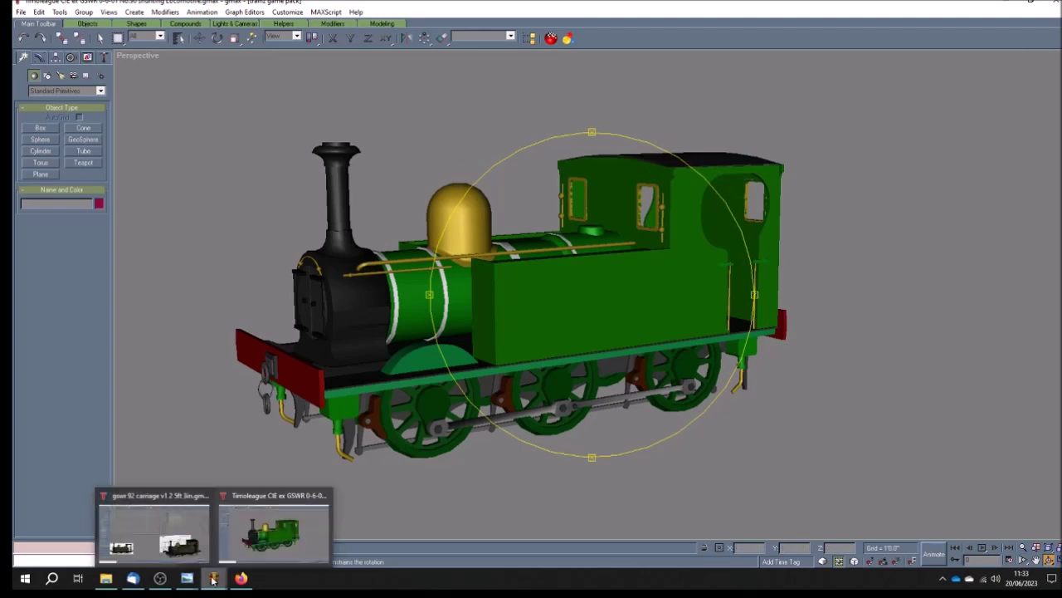
click(153, 523)
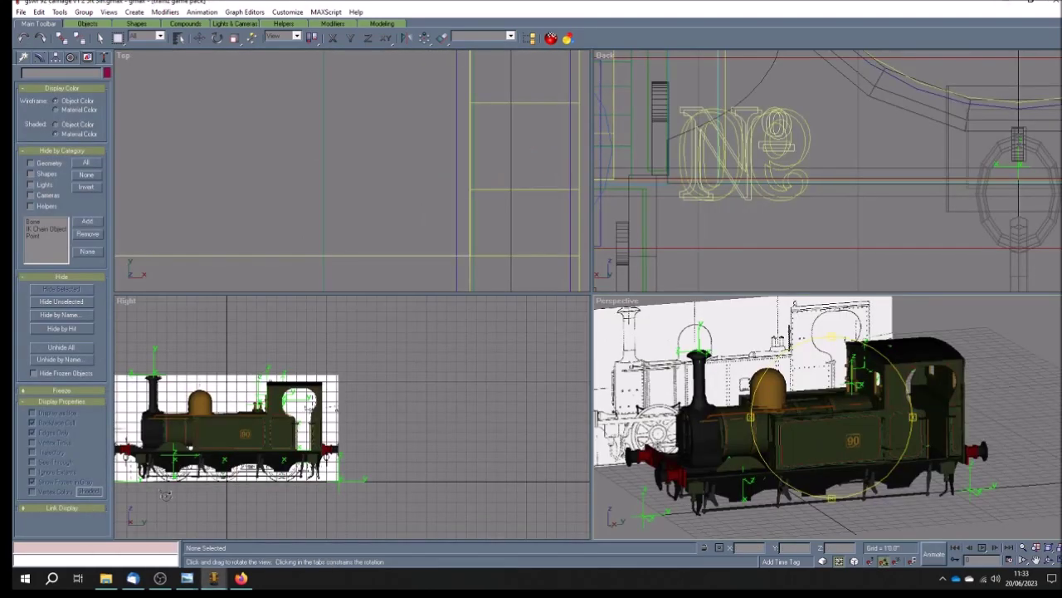
drag(866, 434, 878, 447)
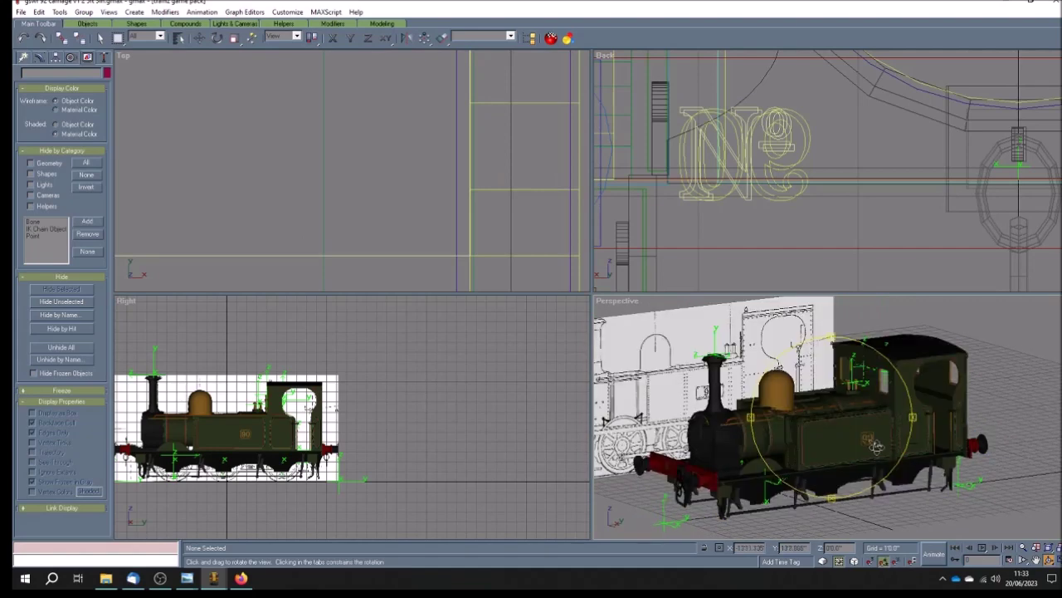
- Return to the Timoleague locomotive file and close it
mouse_move(213, 579)
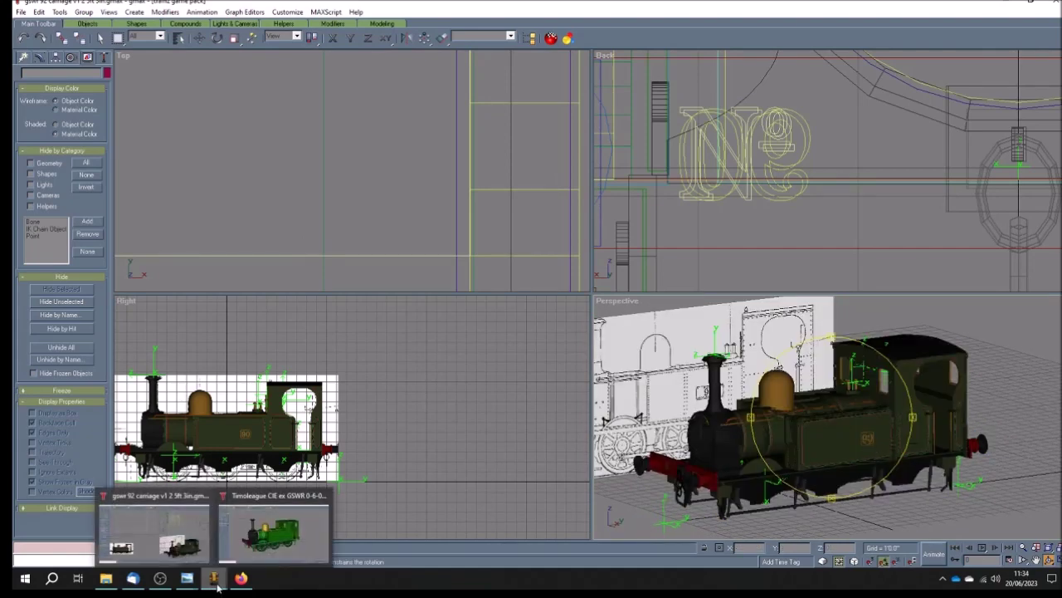
click(274, 523)
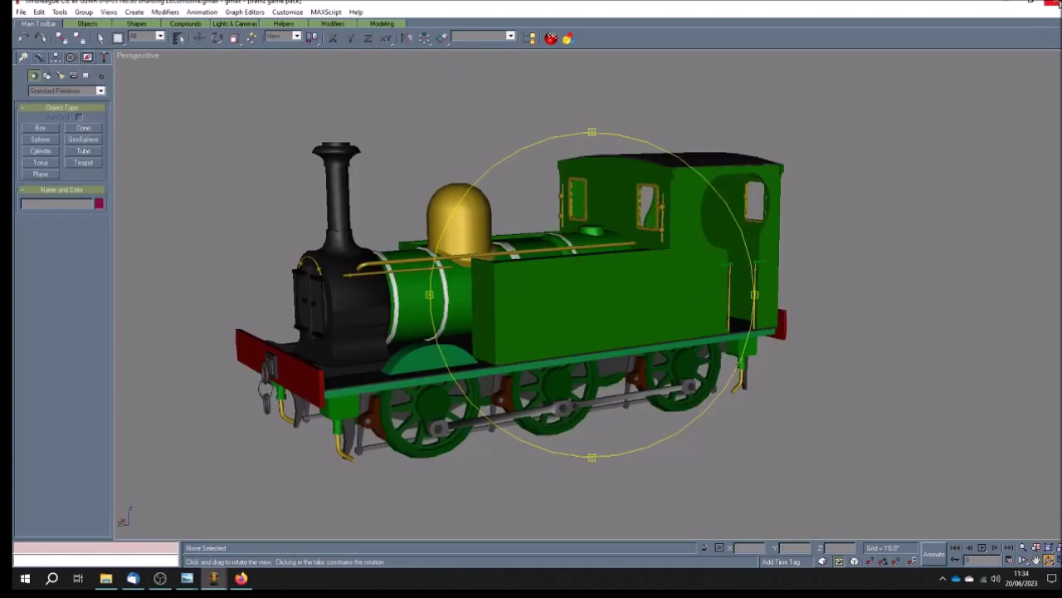
click(1052, 3)
click(550, 321)
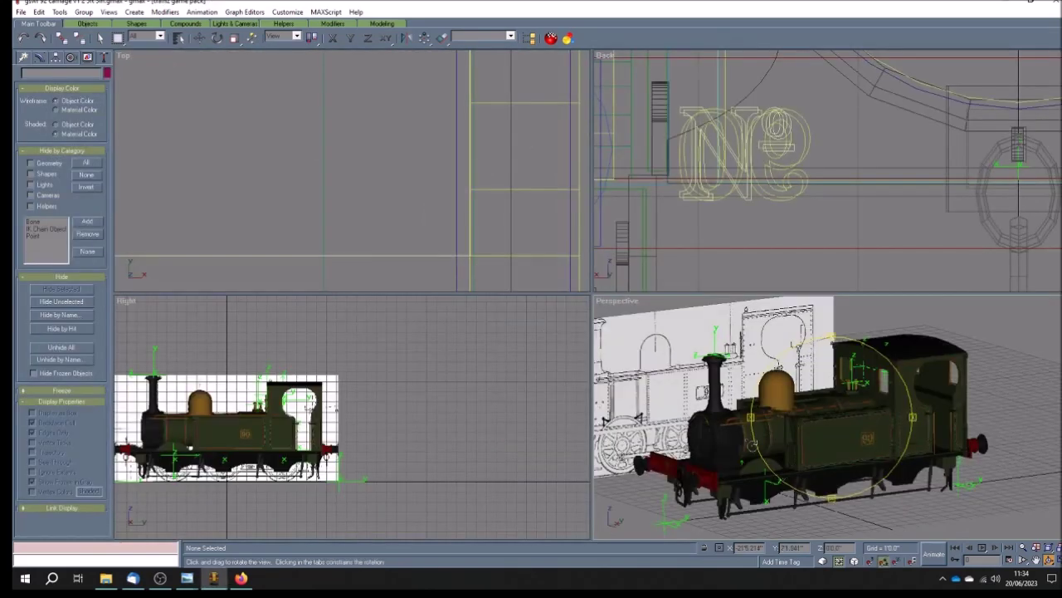
- Examine the No. 90 locomotive in an enlarged Perspective view, including close-ups of its side tank, boiler and lining
drag(837, 449, 838, 457)
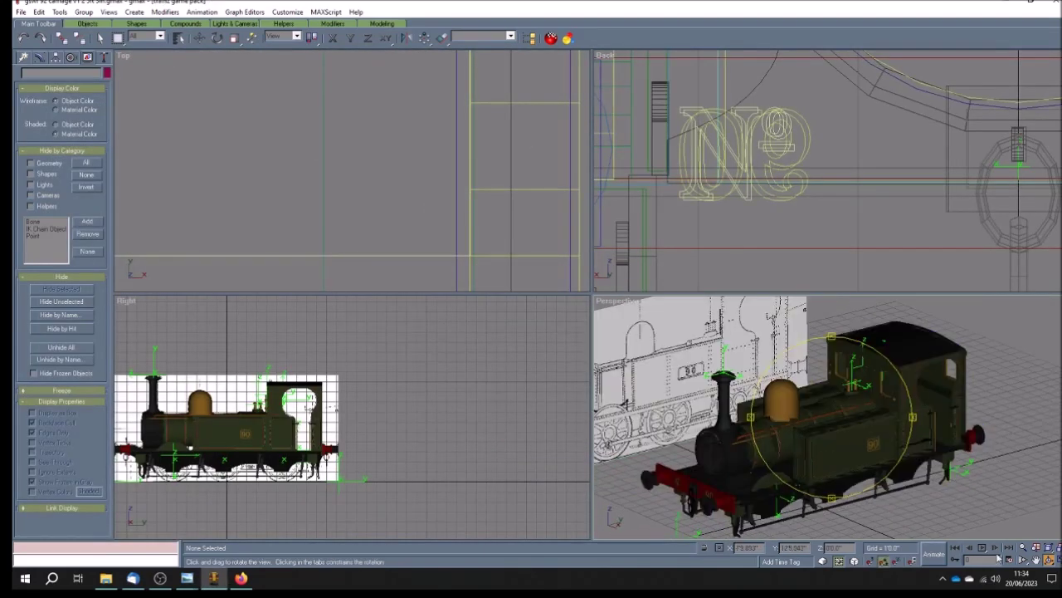
click(1036, 561)
drag(842, 455, 813, 440)
click(1050, 559)
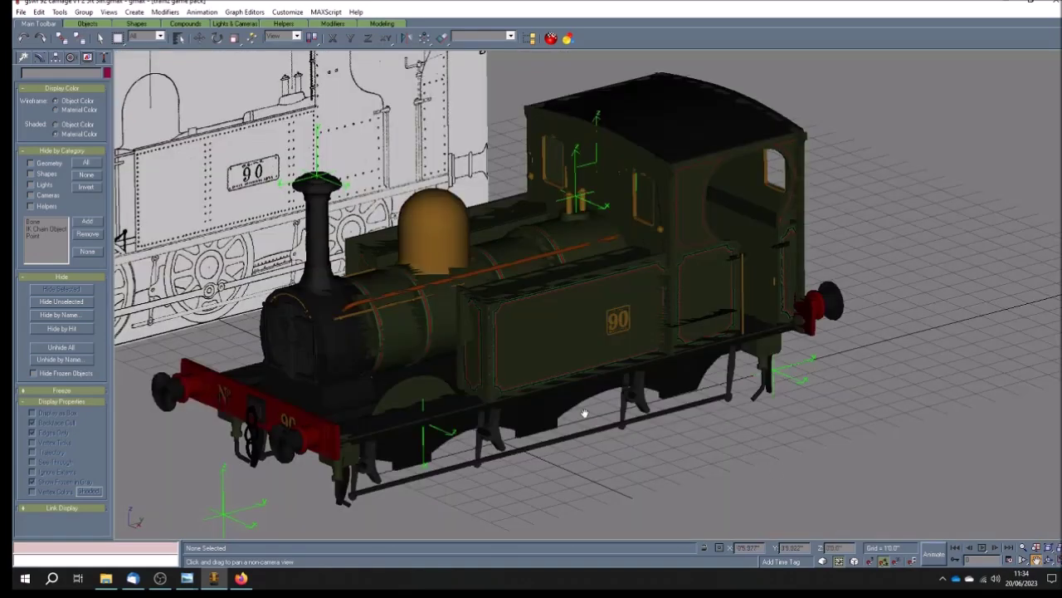
drag(568, 374, 638, 375)
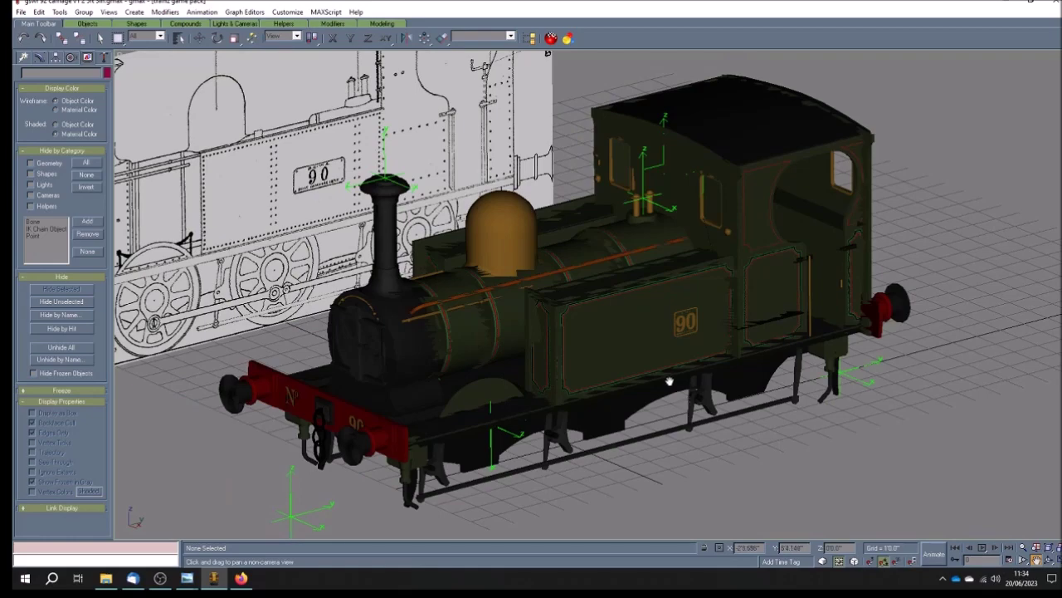
scroll(669, 382, down, 5)
scroll(655, 373, up, 8)
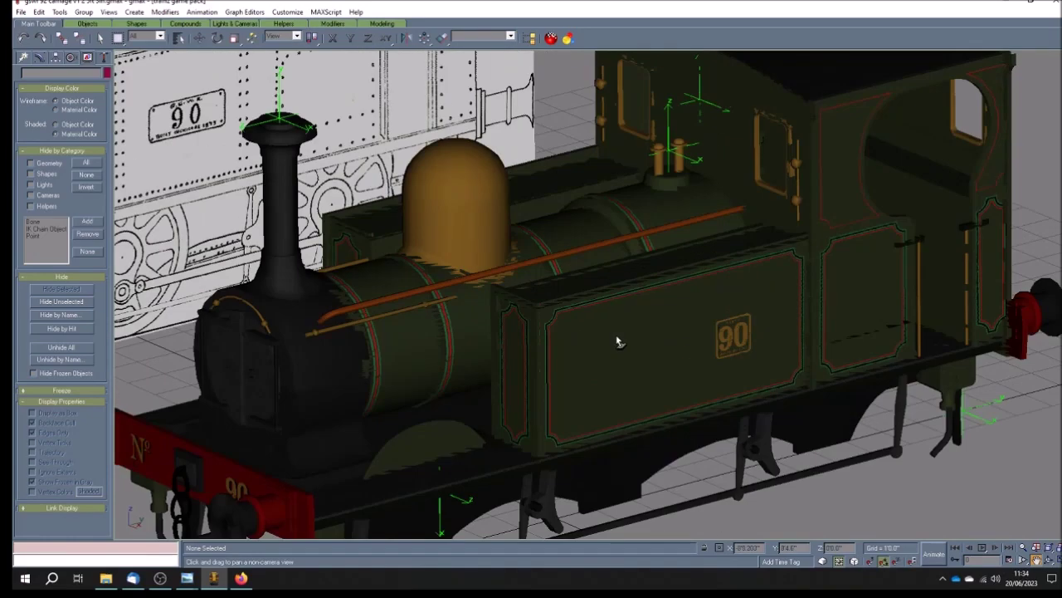
scroll(618, 341, up, 4)
scroll(615, 335, down, 5)
scroll(615, 335, up, 9)
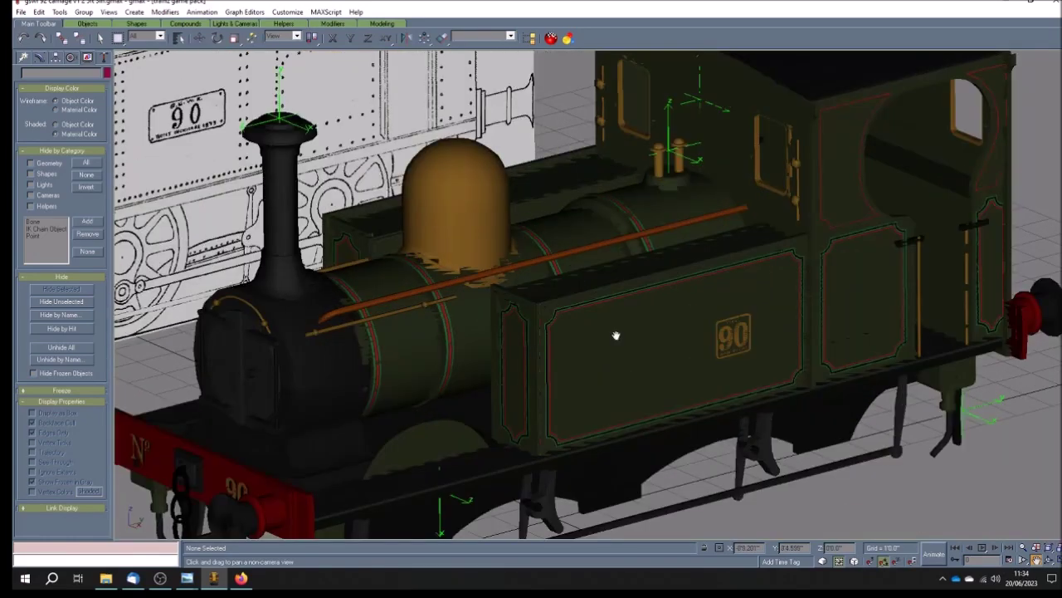
scroll(615, 336, down, 6)
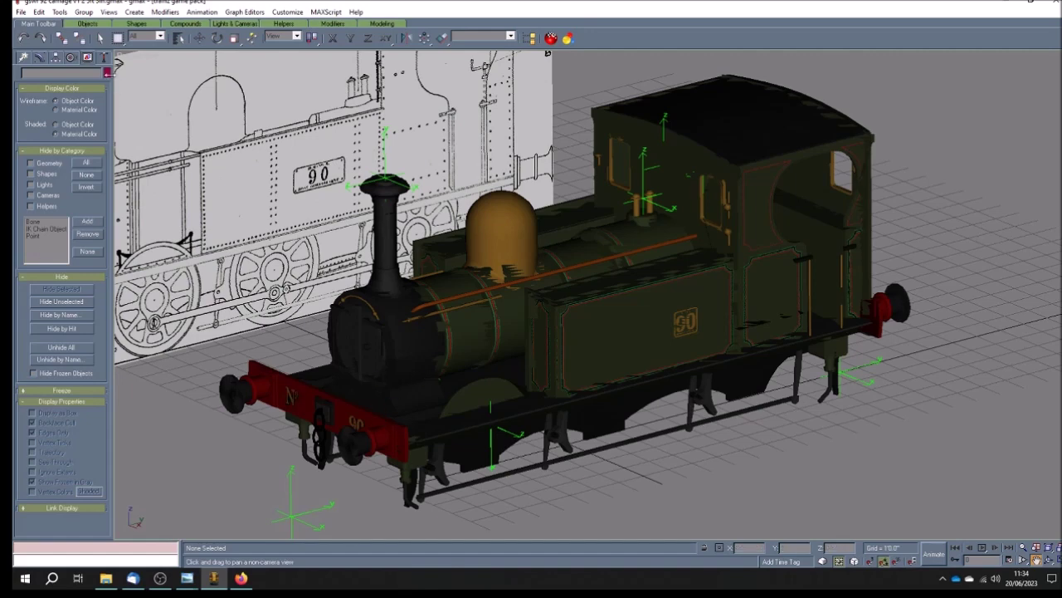
- Run the Polygon Counter on the scene and place its window clear of the locomotive
click(105, 58)
click(61, 218)
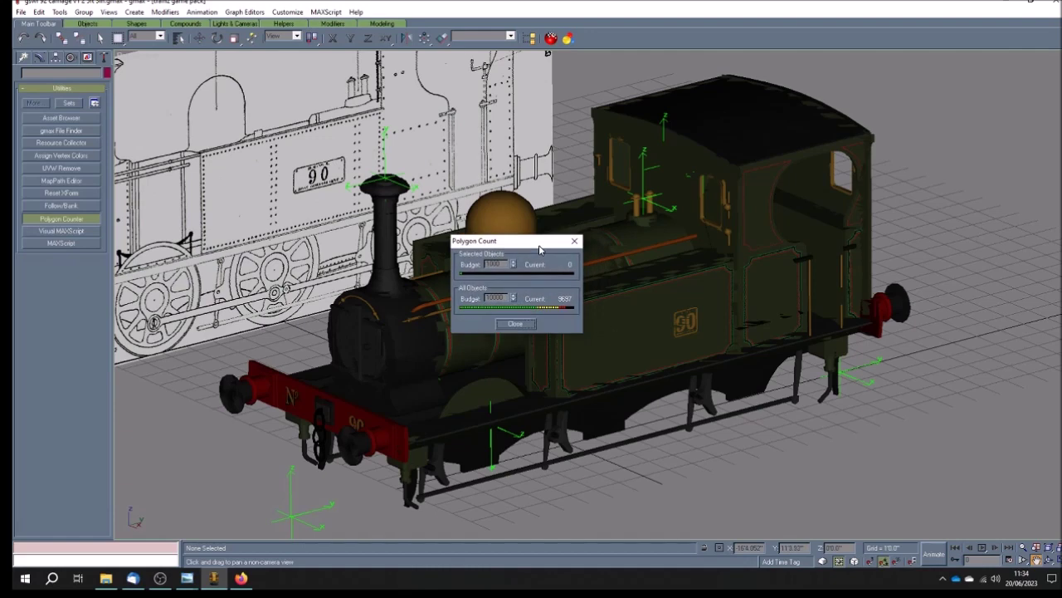
drag(538, 244, 137, 372)
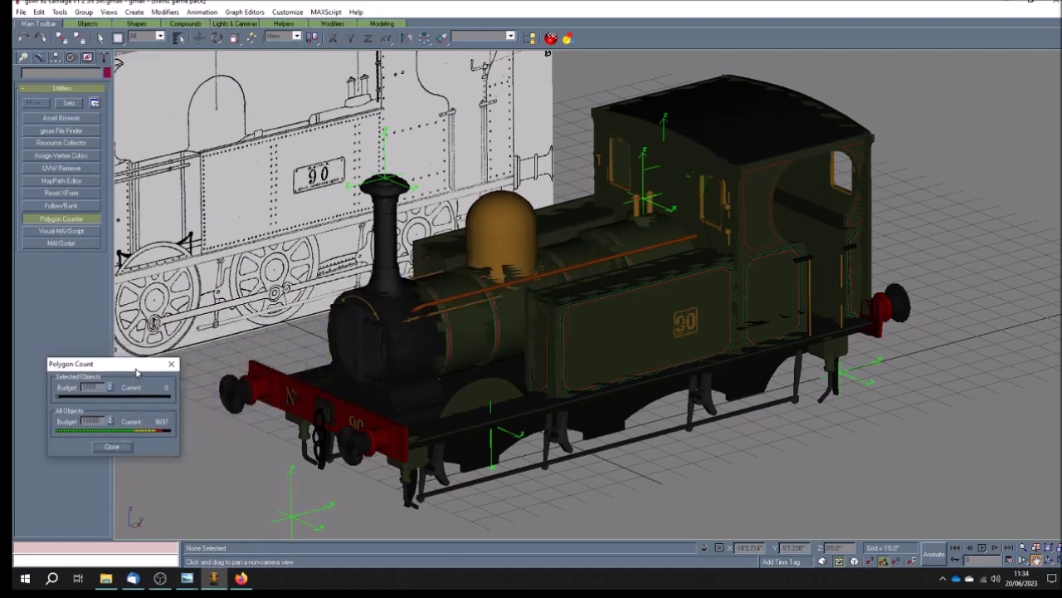
- Examine the whole locomotive against its side-elevation drawing, going round from the front end to the cab end
scroll(581, 329, down, 3)
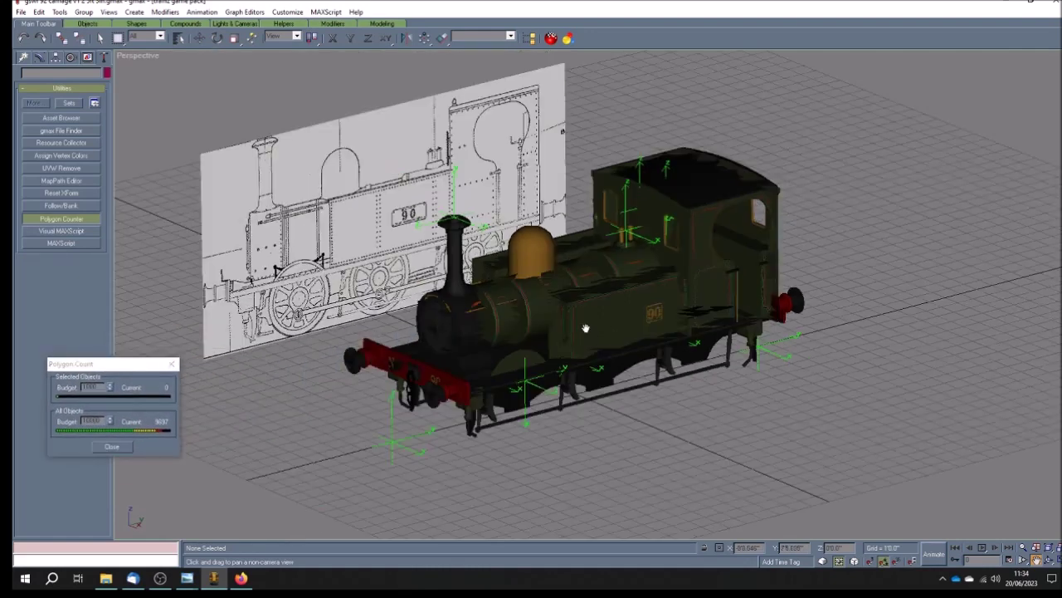
click(1049, 561)
drag(610, 368, 532, 351)
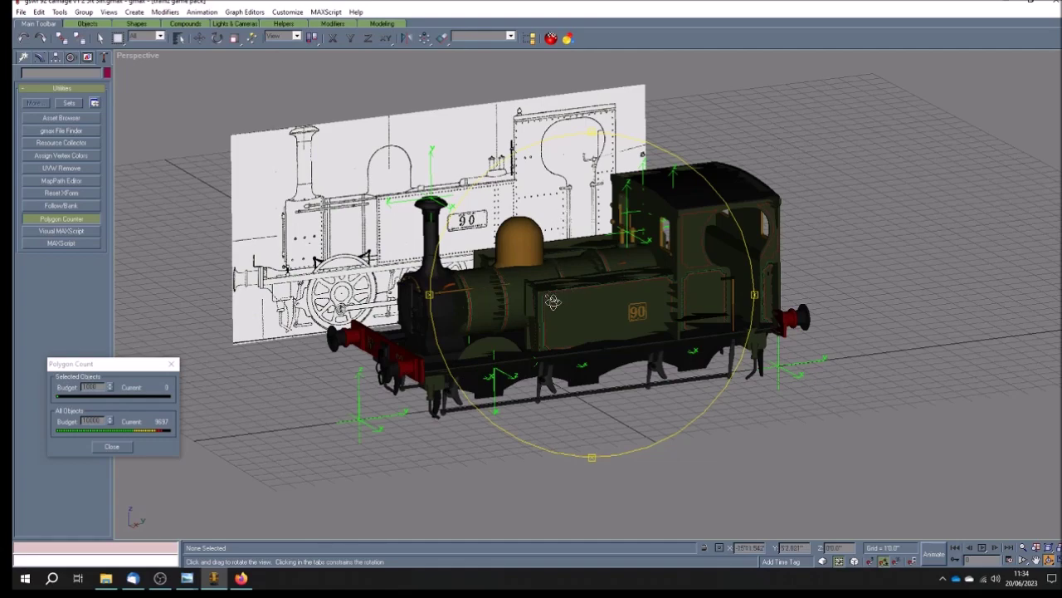
mouse_move(565, 331)
mouse_down()
mouse_move(639, 349)
mouse_move(703, 337)
mouse_move(638, 343)
mouse_move(554, 330)
mouse_move(541, 349)
mouse_move(555, 354)
mouse_move(555, 371)
mouse_move(614, 372)
mouse_up()
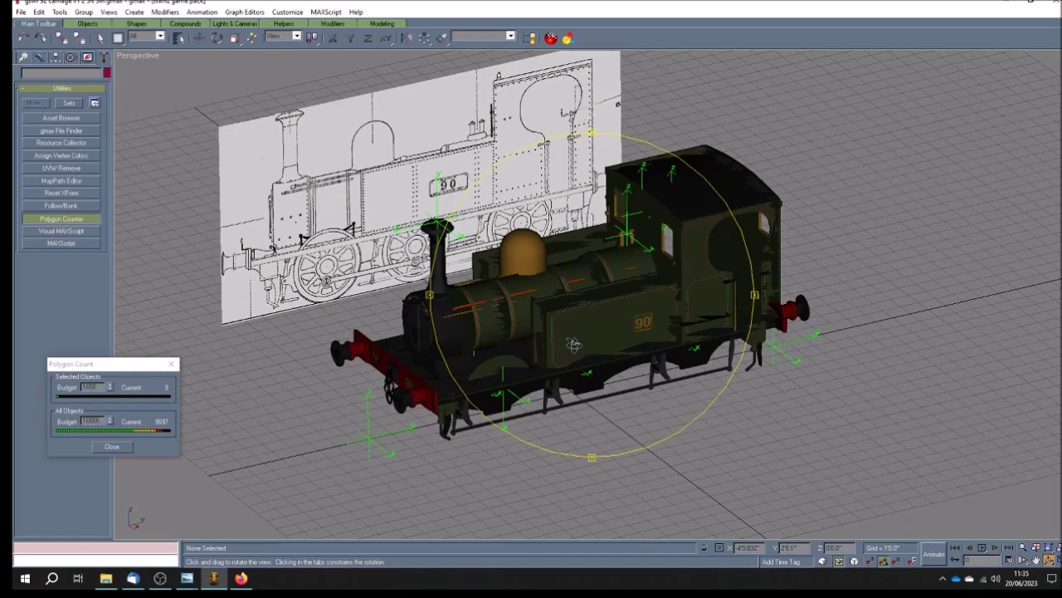
mouse_move(594, 345)
mouse_down()
mouse_move(614, 348)
mouse_move(588, 357)
mouse_move(598, 344)
mouse_move(575, 335)
mouse_up()
mouse_move(655, 336)
mouse_down()
mouse_move(639, 340)
mouse_move(651, 340)
mouse_up()
drag(651, 411, 631, 410)
click(1035, 560)
drag(564, 373, 582, 405)
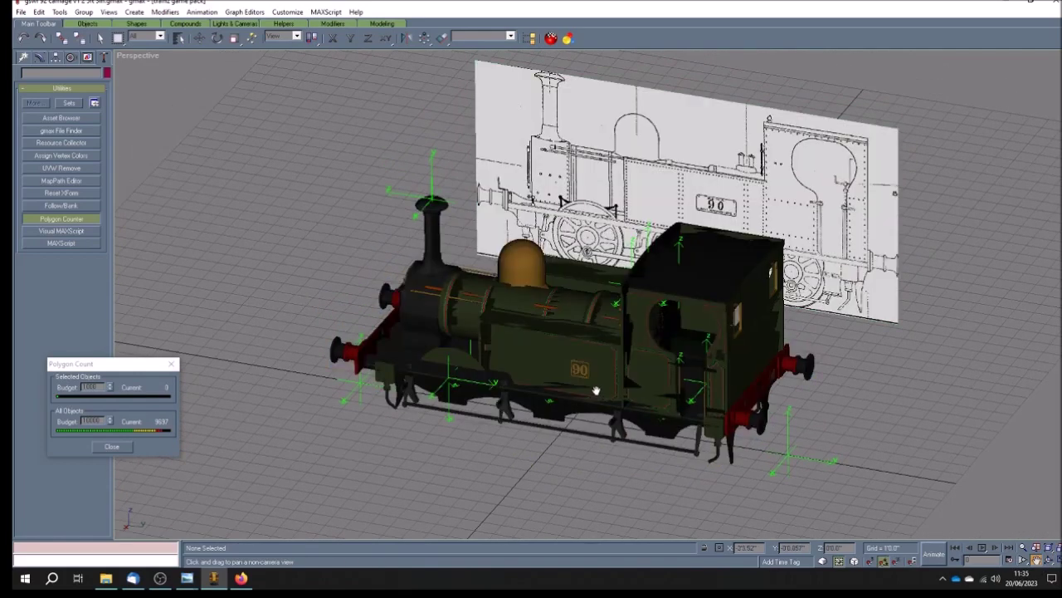
- Inspect the boiler, side tank and cab up close, then the complete locomotive from the cab side
scroll(598, 384, down, 1)
scroll(598, 384, up, 1)
scroll(598, 383, down, 2)
drag(645, 371, 589, 374)
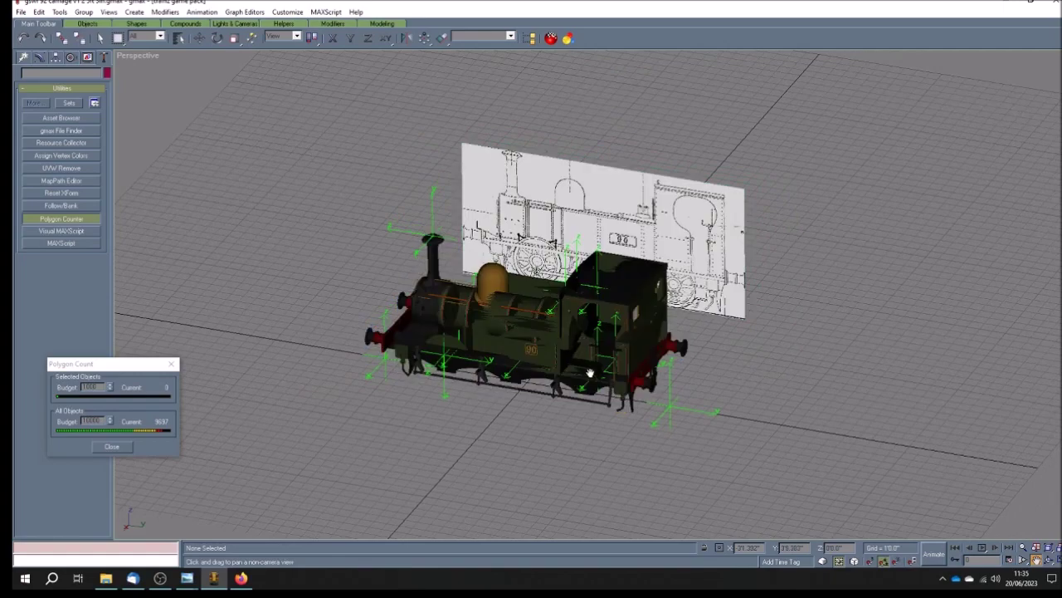
drag(532, 357, 571, 356)
scroll(571, 357, up, 4)
scroll(571, 357, up, 2)
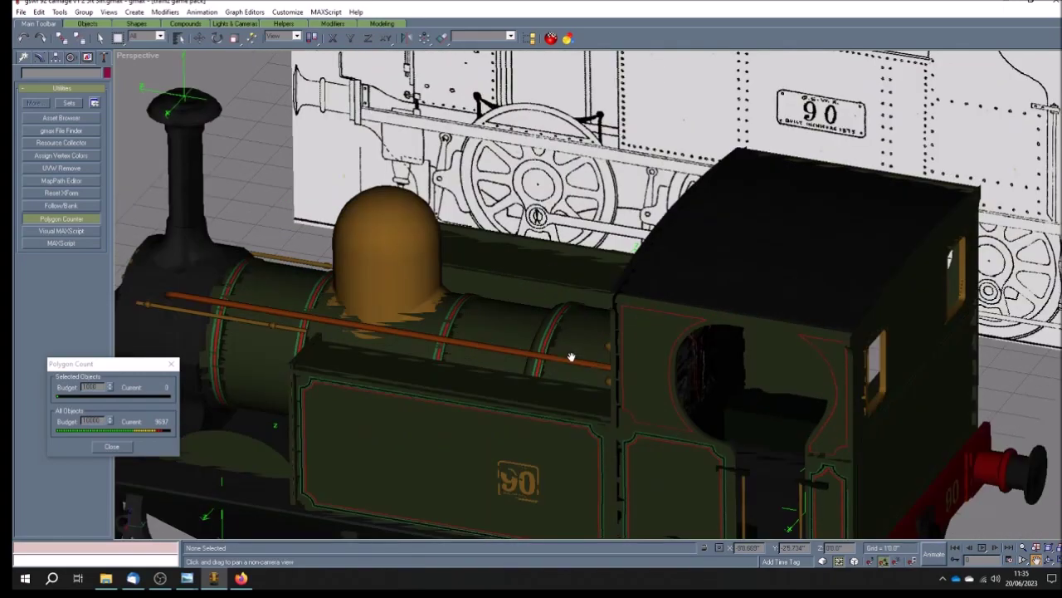
scroll(571, 357, up, 1)
scroll(571, 357, down, 8)
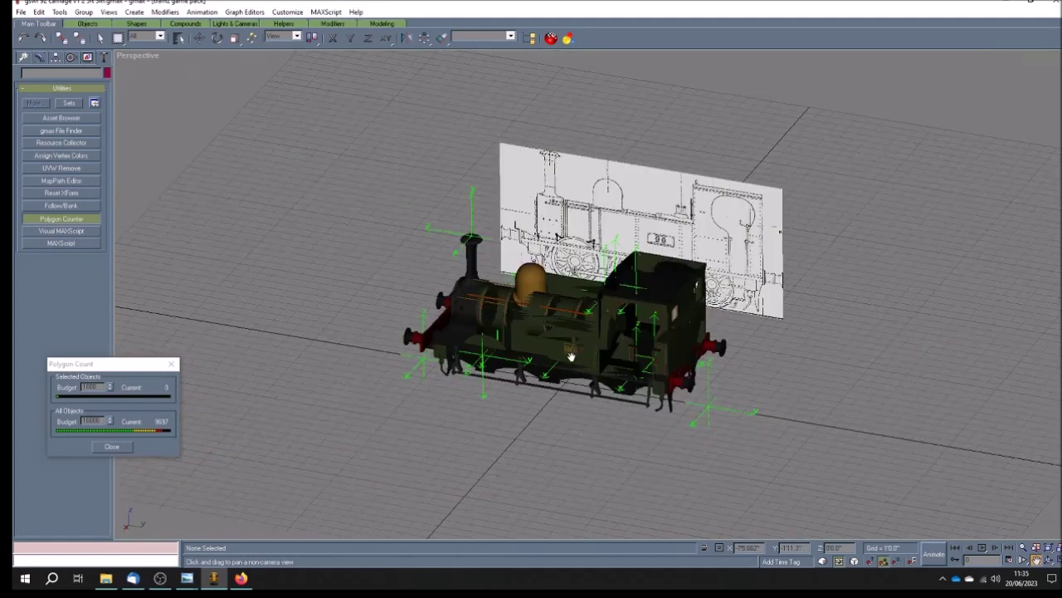
scroll(571, 358, up, 2)
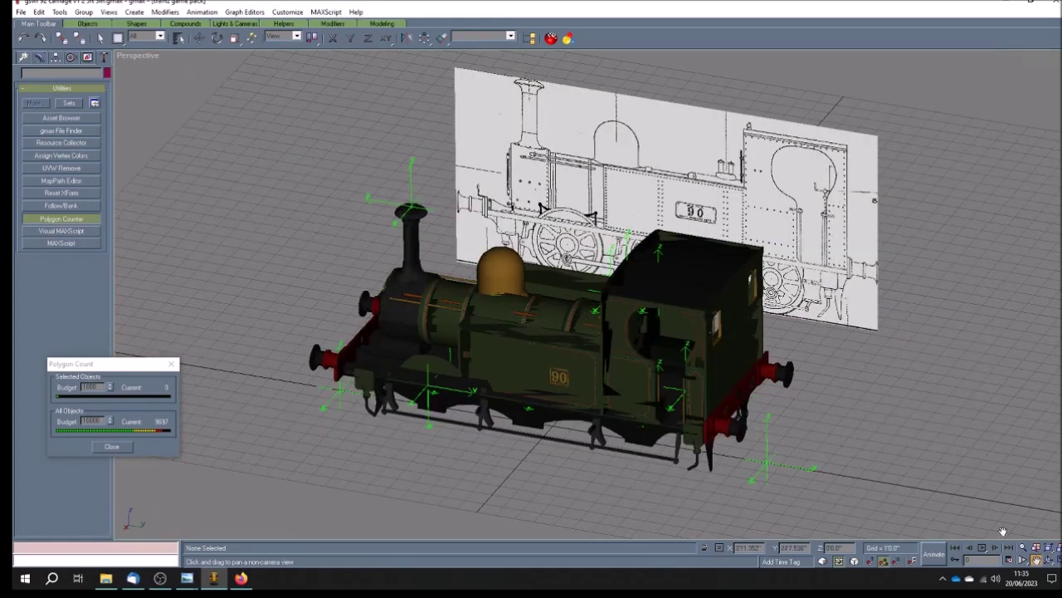
click(1049, 561)
mouse_move(565, 403)
mouse_down()
mouse_move(623, 396)
mouse_move(556, 403)
mouse_move(593, 404)
mouse_up()
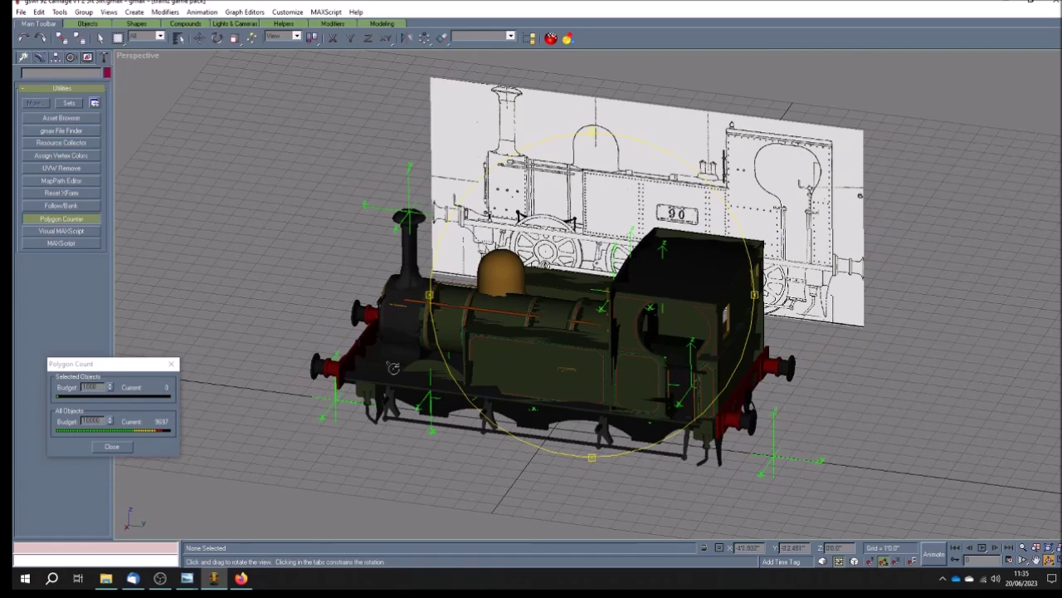
- Show the object hide and display settings, move the Polygon Count window below the hide commands, and view the locomotive's rear
click(88, 61)
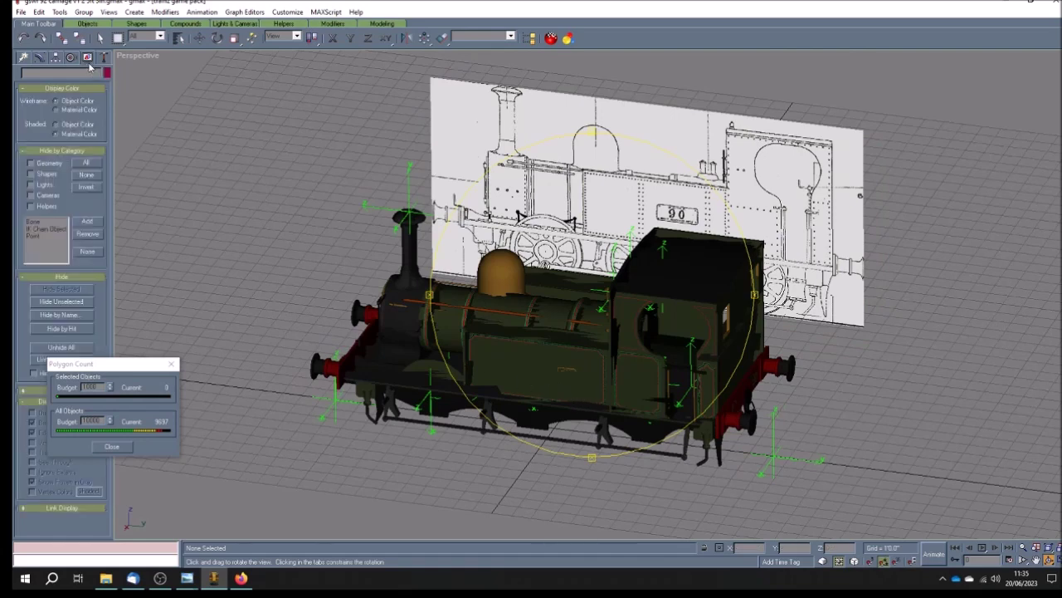
drag(129, 364, 131, 401)
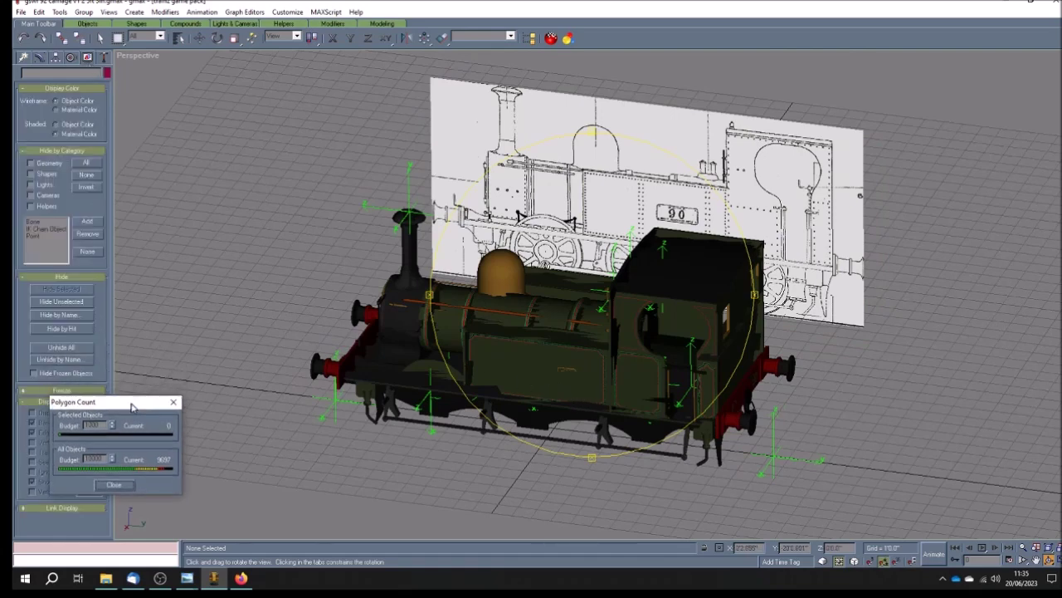
drag(625, 402, 585, 381)
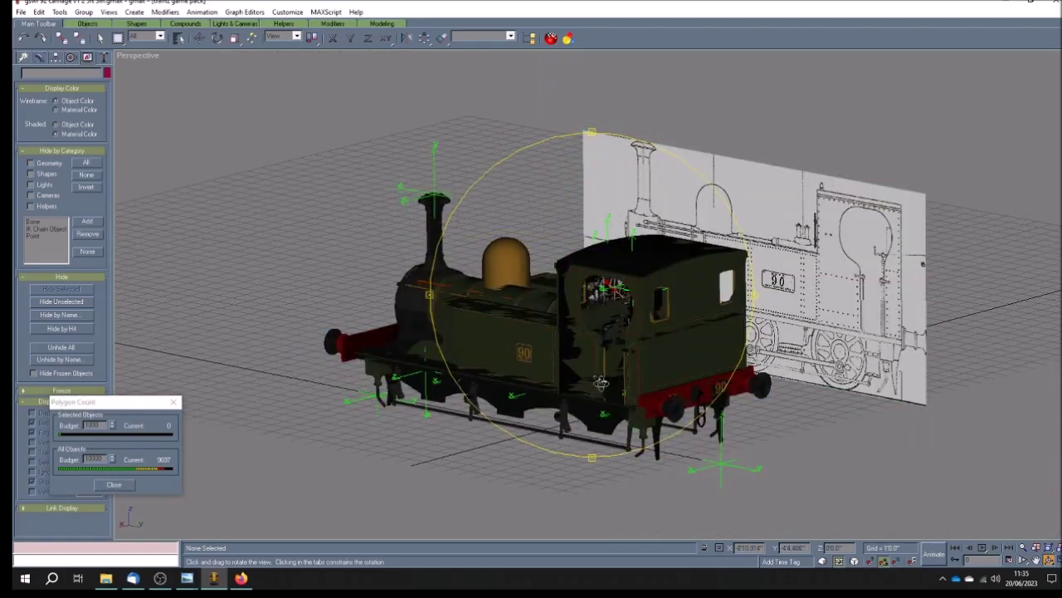
- Bring up the reference photos 92-600x392.jpg and gsw92-L.jpg in Windows Photo Viewer to study the locomotive with its carriage
mouse_move(211, 573)
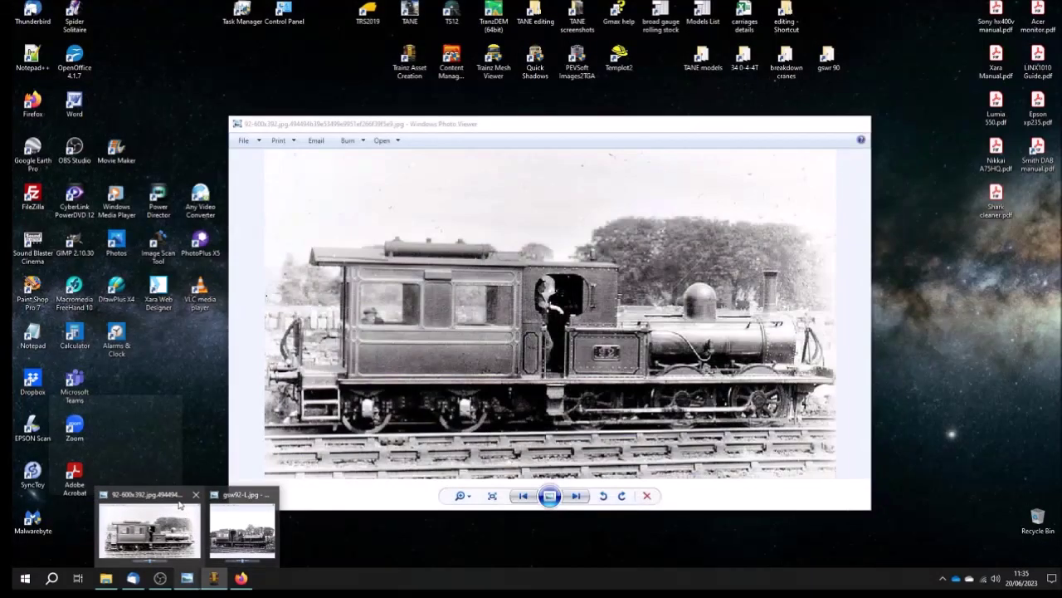
click(186, 519)
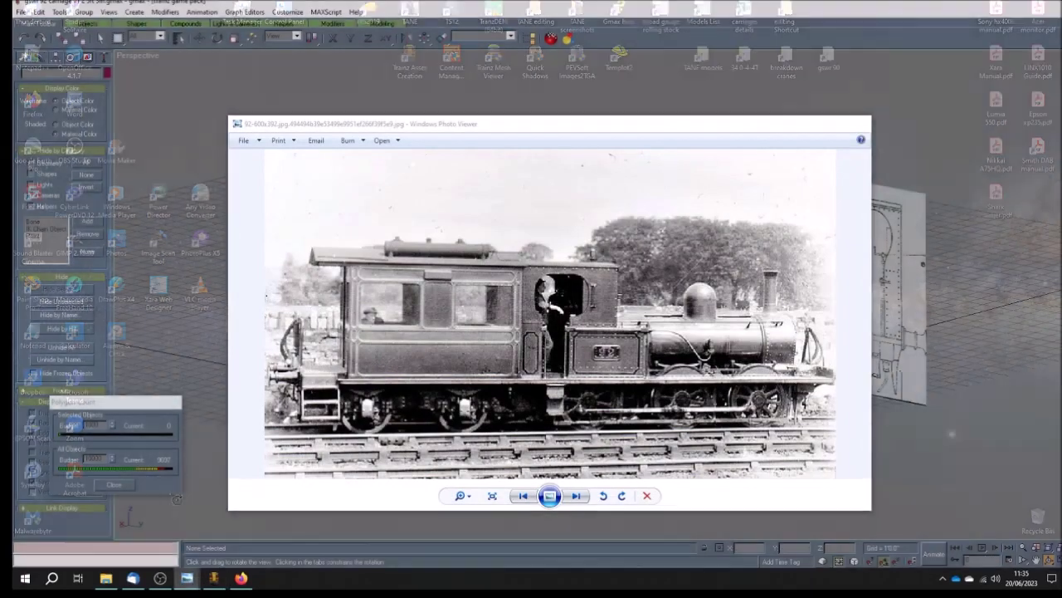
drag(585, 129, 612, 57)
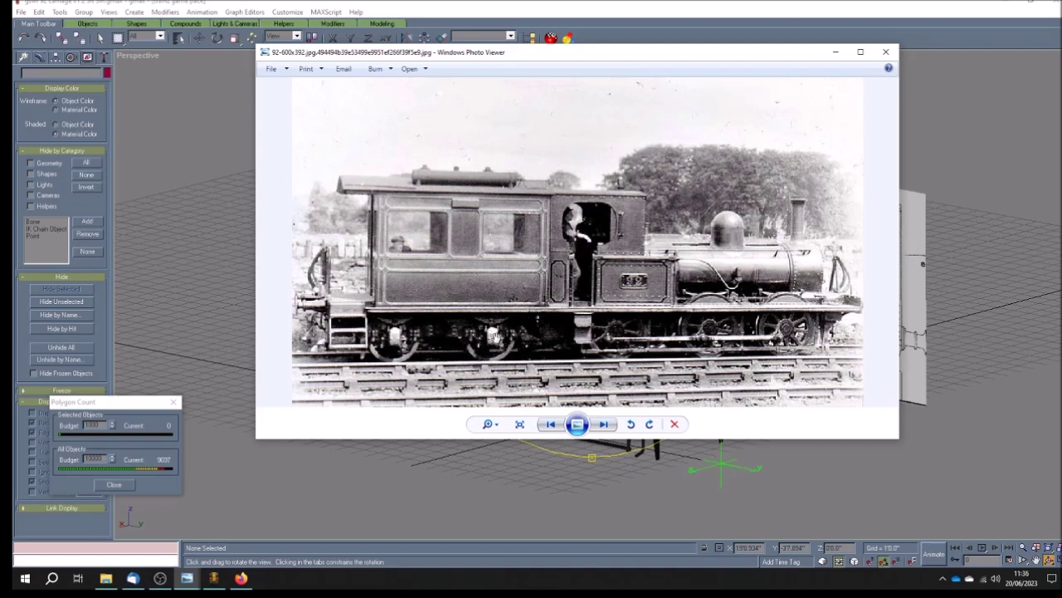
mouse_move(188, 579)
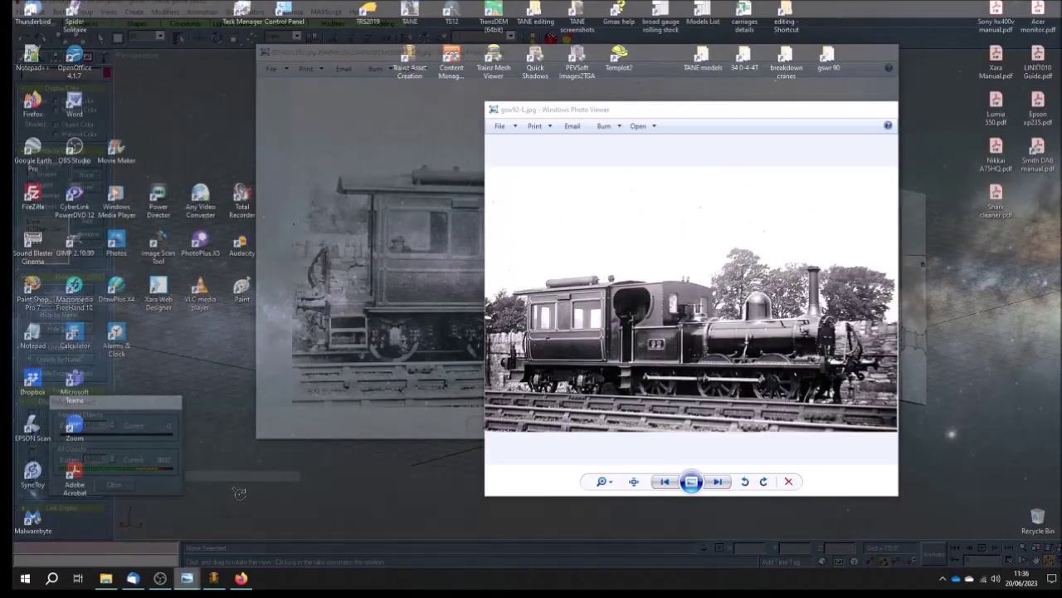
click(240, 498)
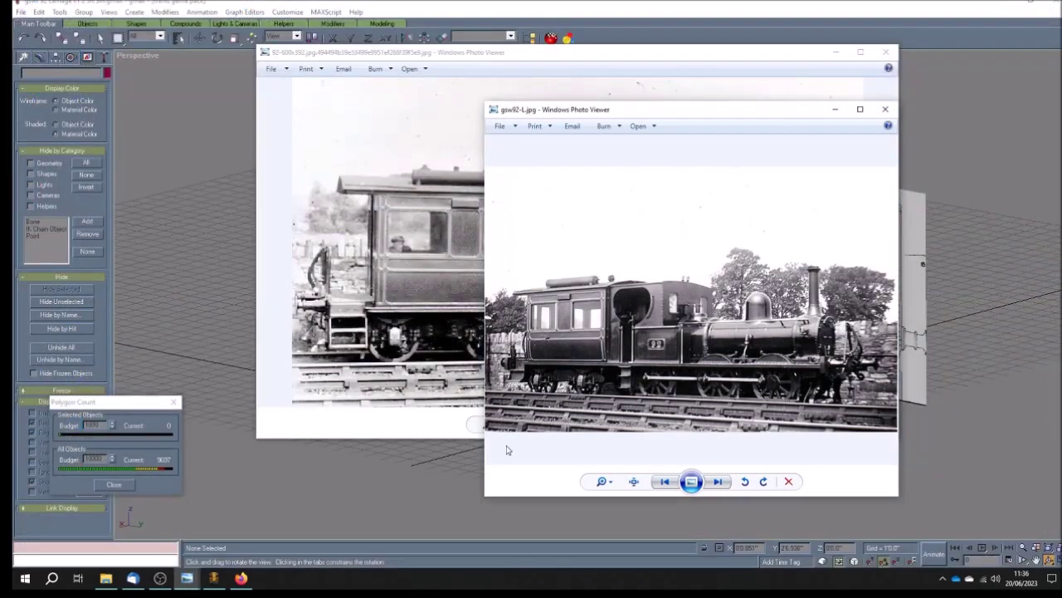
- Widen the gsw92-L.jpg photo window, enlarge the No. 92 locomotive, and compare it with the 92-600x392.jpg photo
drag(480, 321, 143, 266)
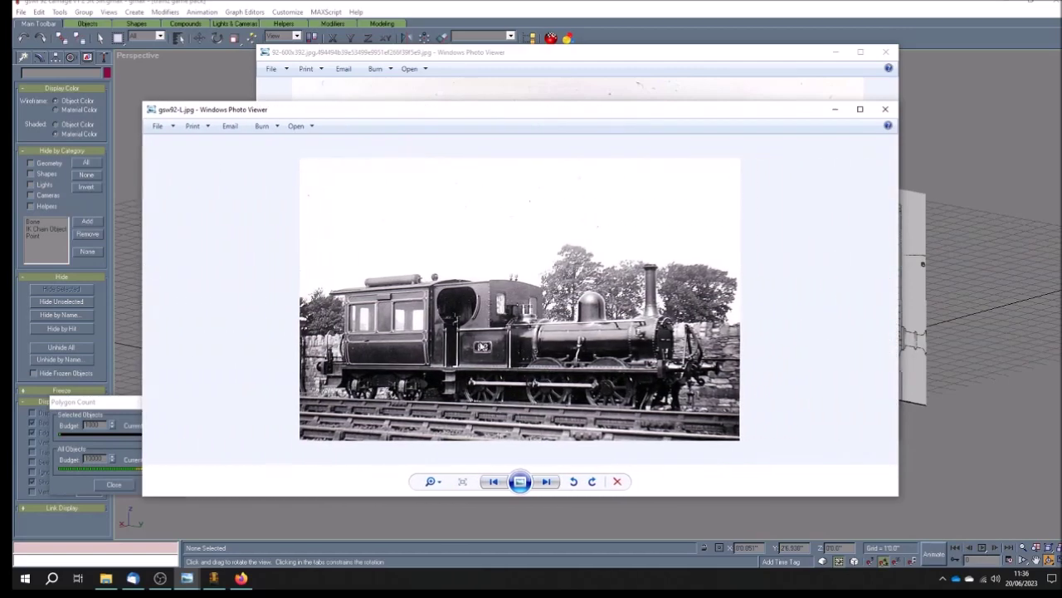
scroll(482, 346, up, 4)
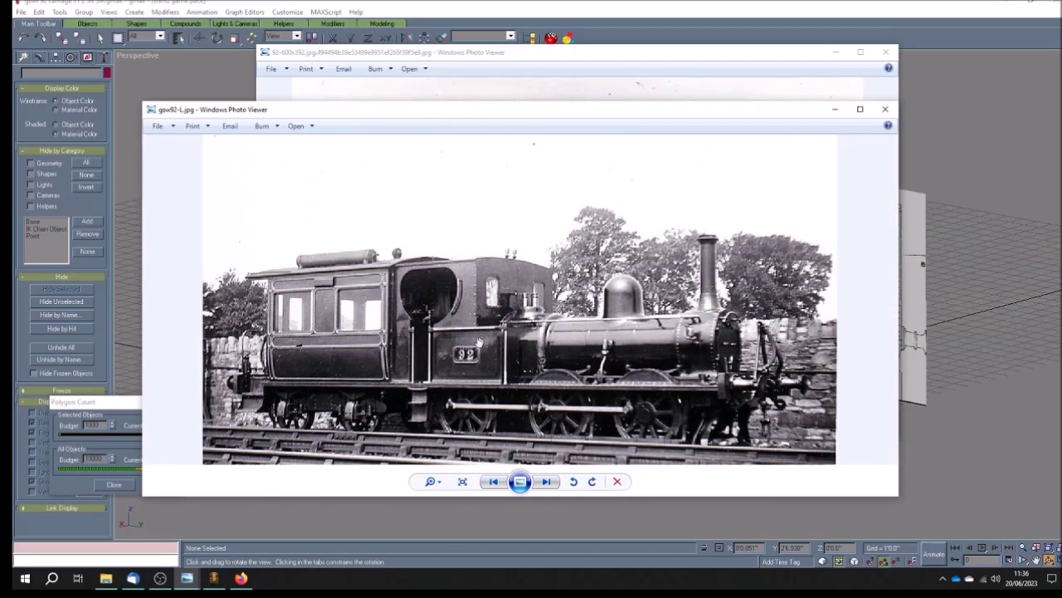
scroll(408, 405, up, 1)
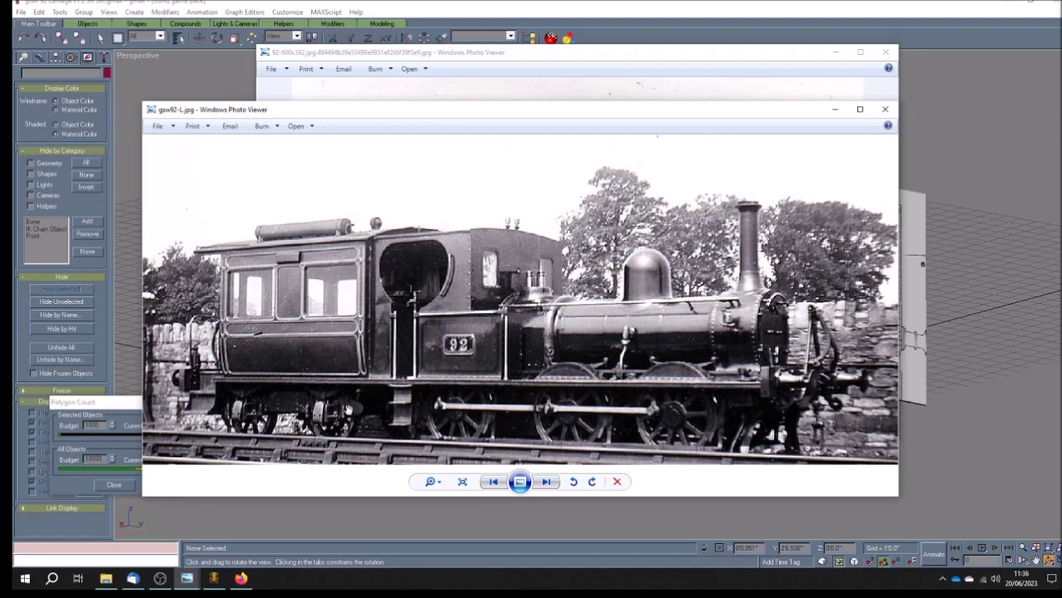
click(544, 56)
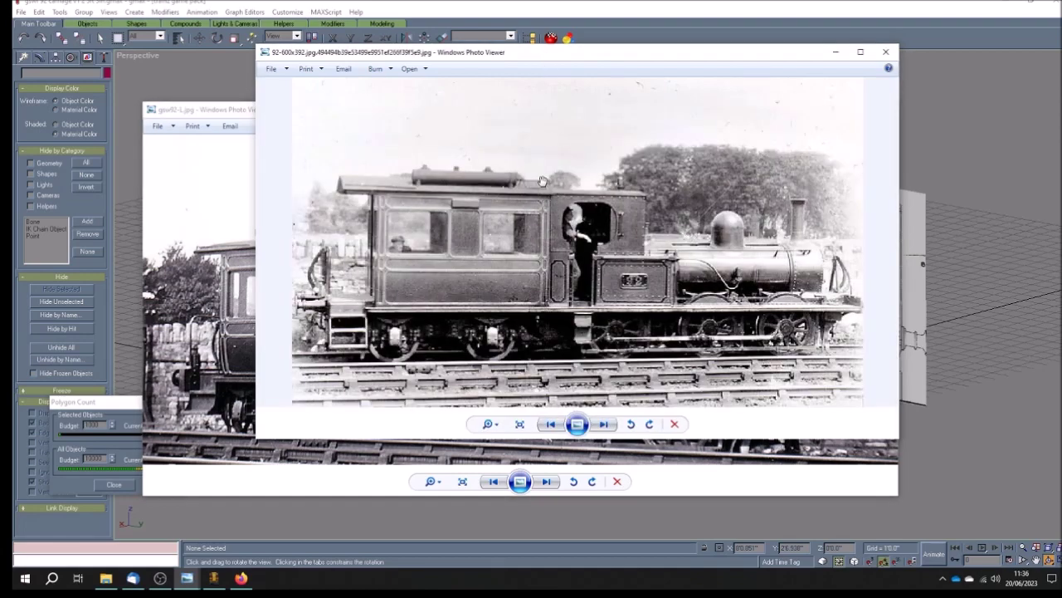
click(231, 110)
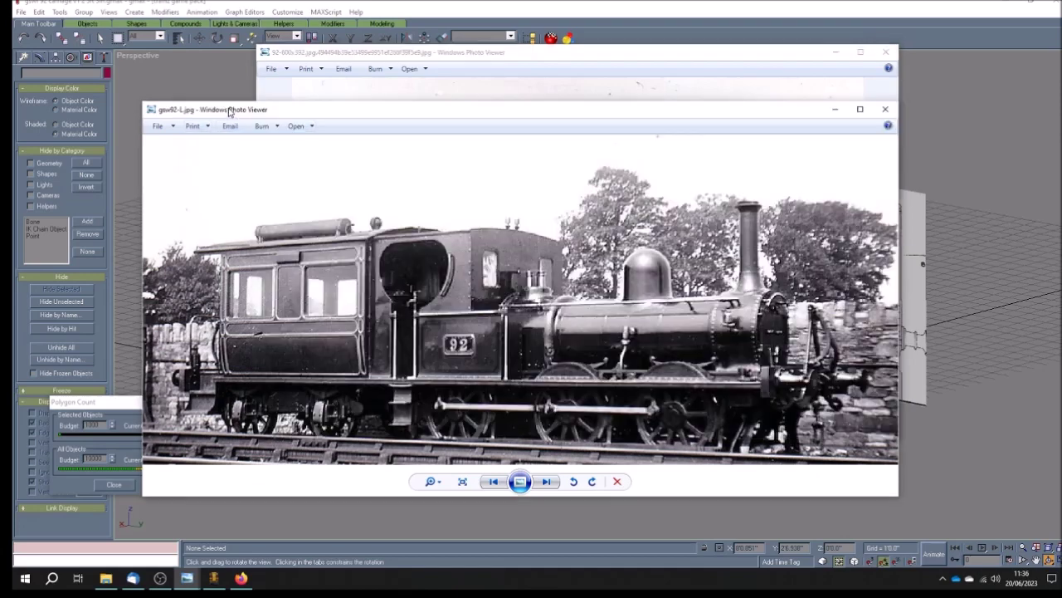
- Study the No. 92 locomotive, its carriage and the running gear in gsw92-L.jpg, overall and close up
scroll(374, 341, down, 1)
scroll(374, 341, up, 1)
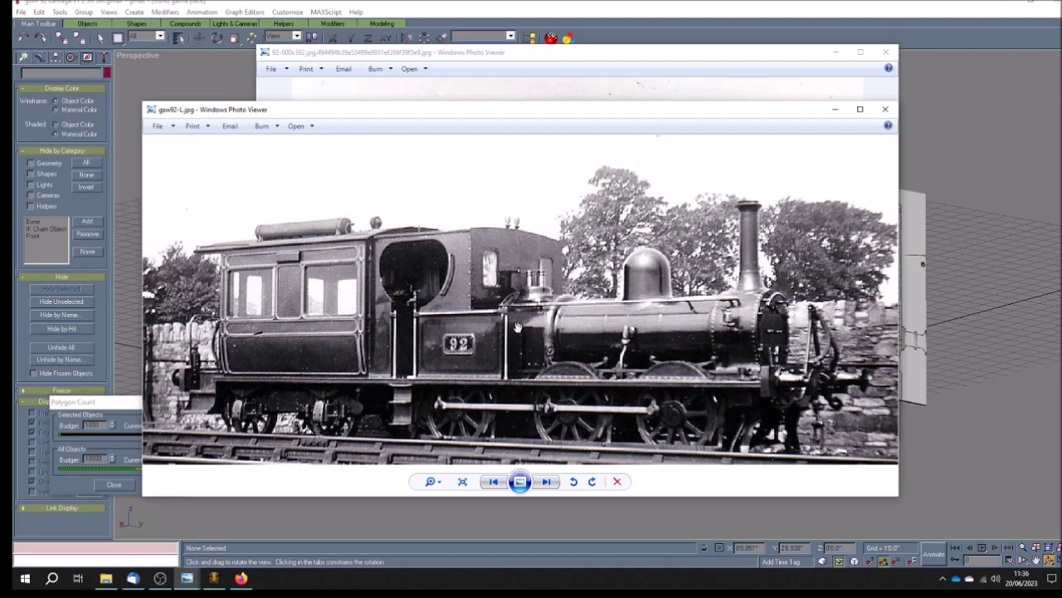
scroll(517, 327, down, 1)
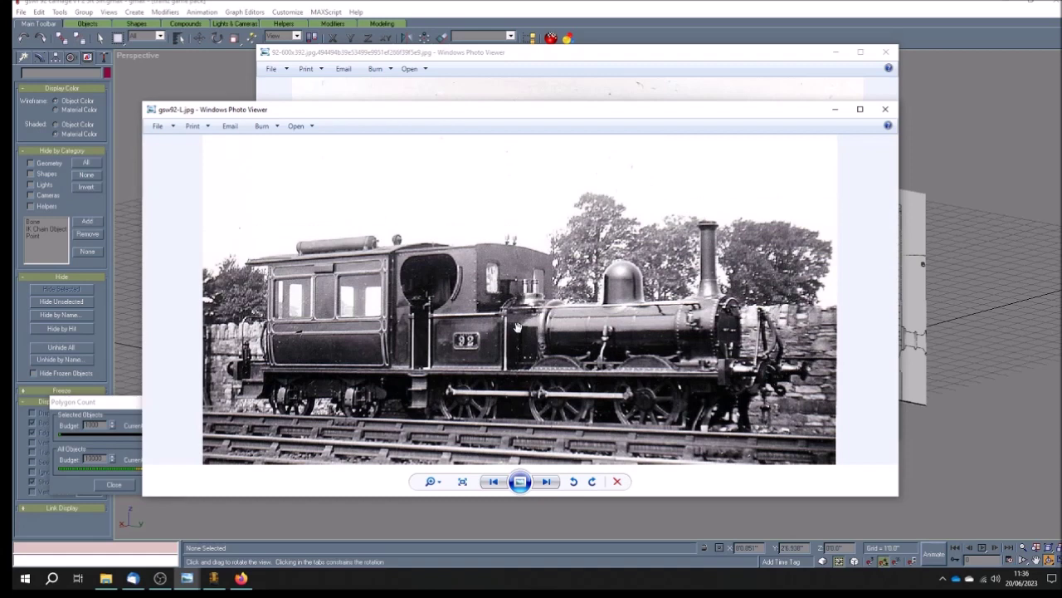
scroll(439, 325, up, 1)
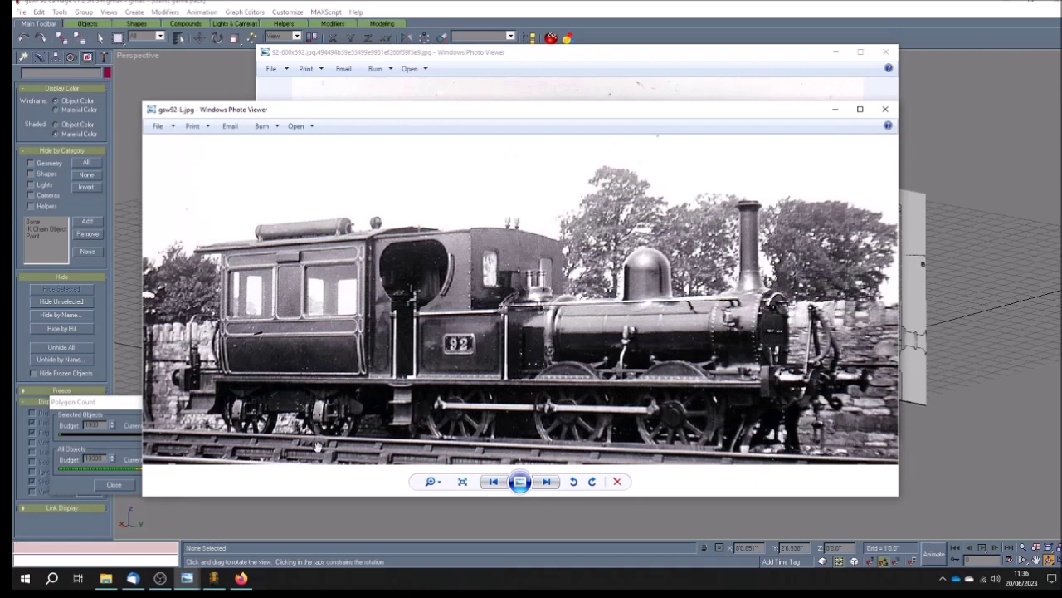
drag(412, 382, 405, 238)
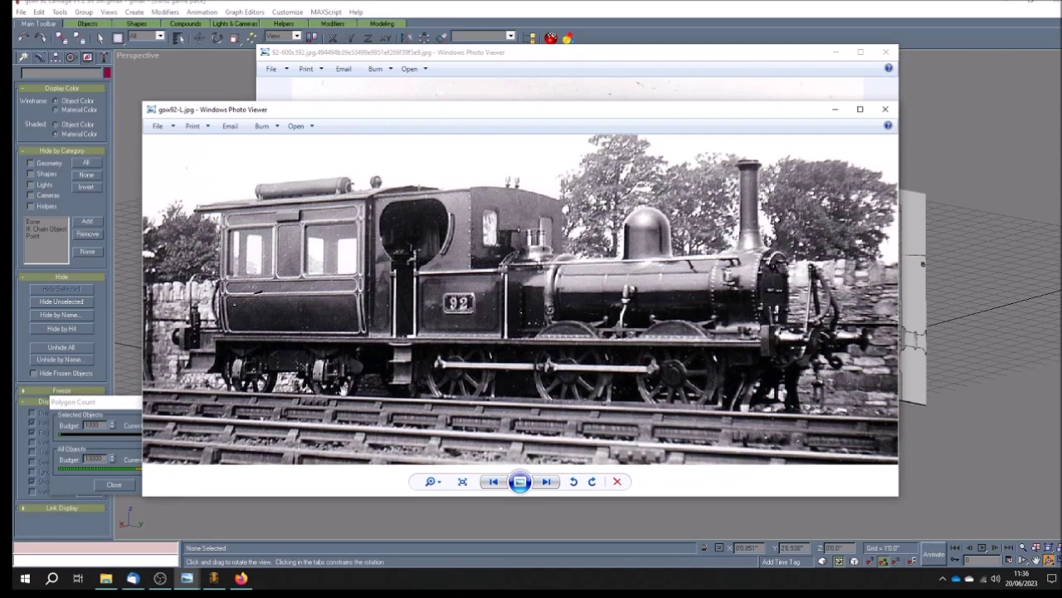
scroll(343, 389, up, 3)
scroll(343, 388, down, 3)
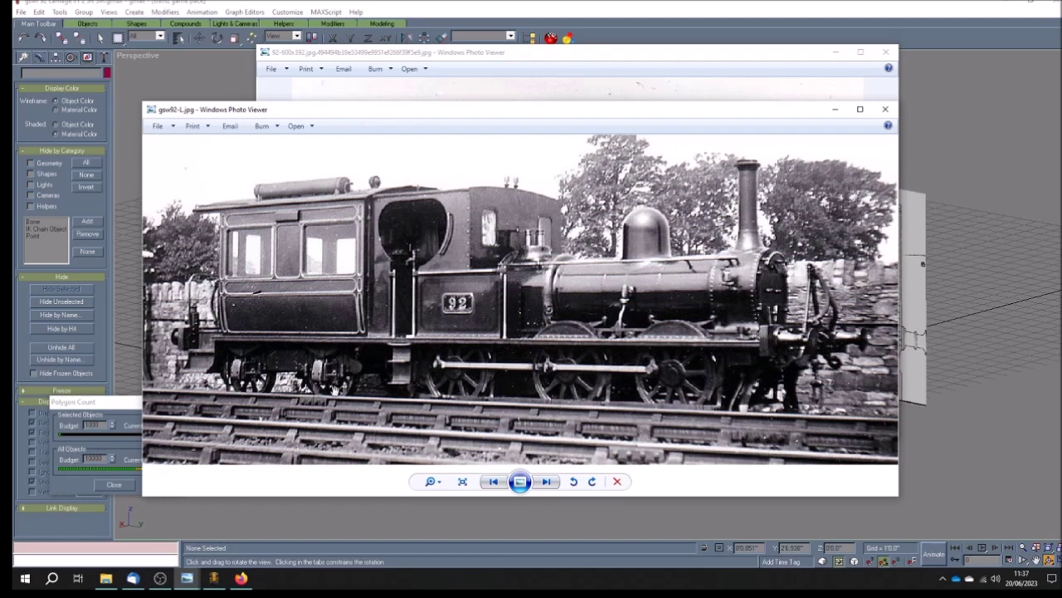
scroll(351, 384, down, 1)
scroll(352, 384, up, 1)
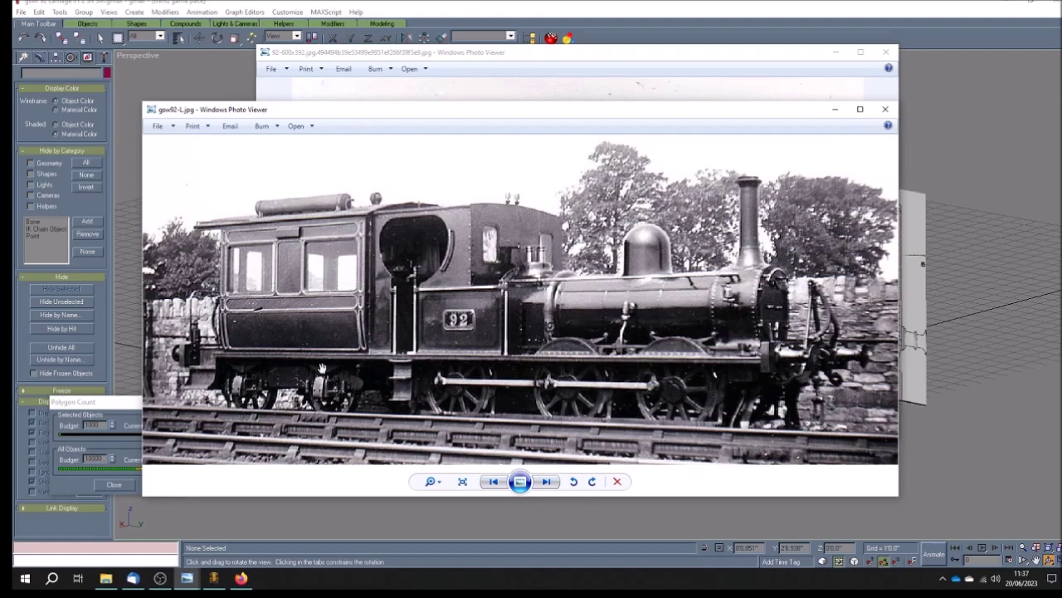
scroll(328, 400, up, 1)
scroll(329, 397, down, 1)
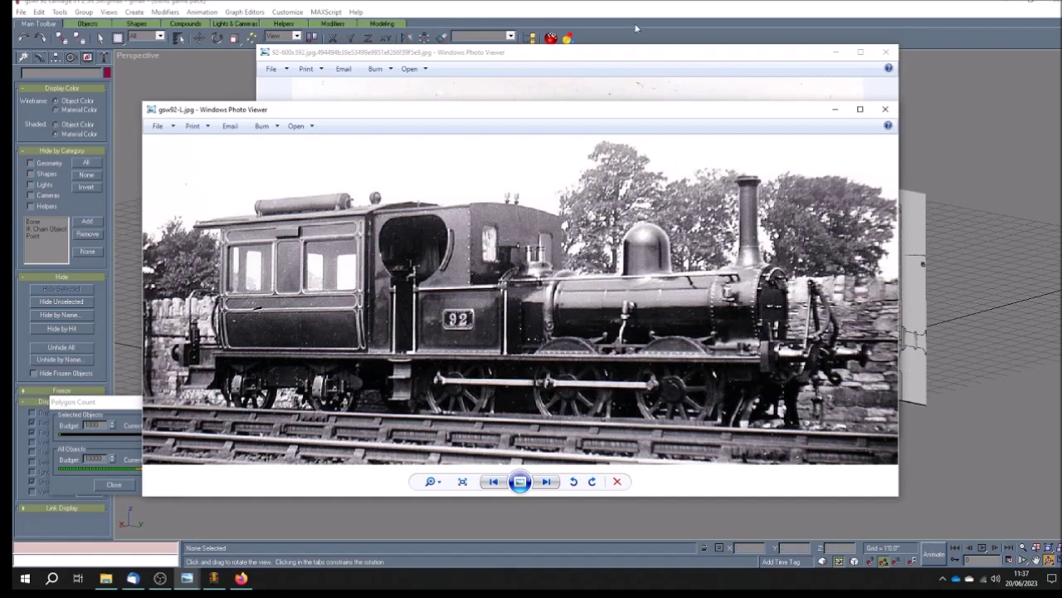
- Switch back to gmax and view the No. 90 model from its front and cab ends
click(555, 10)
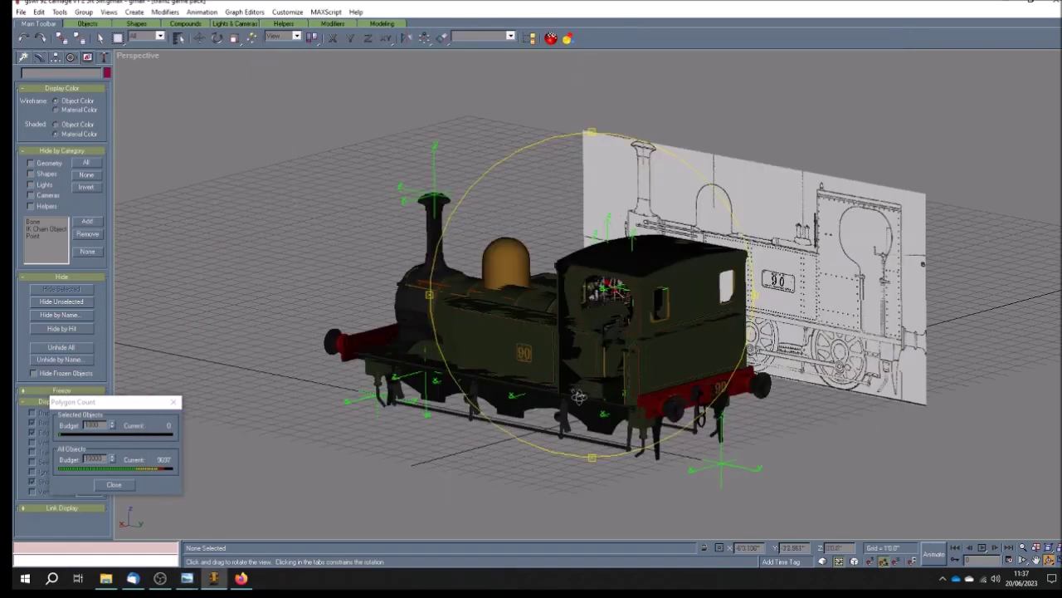
mouse_move(580, 395)
mouse_down()
mouse_move(598, 375)
mouse_move(634, 378)
mouse_up()
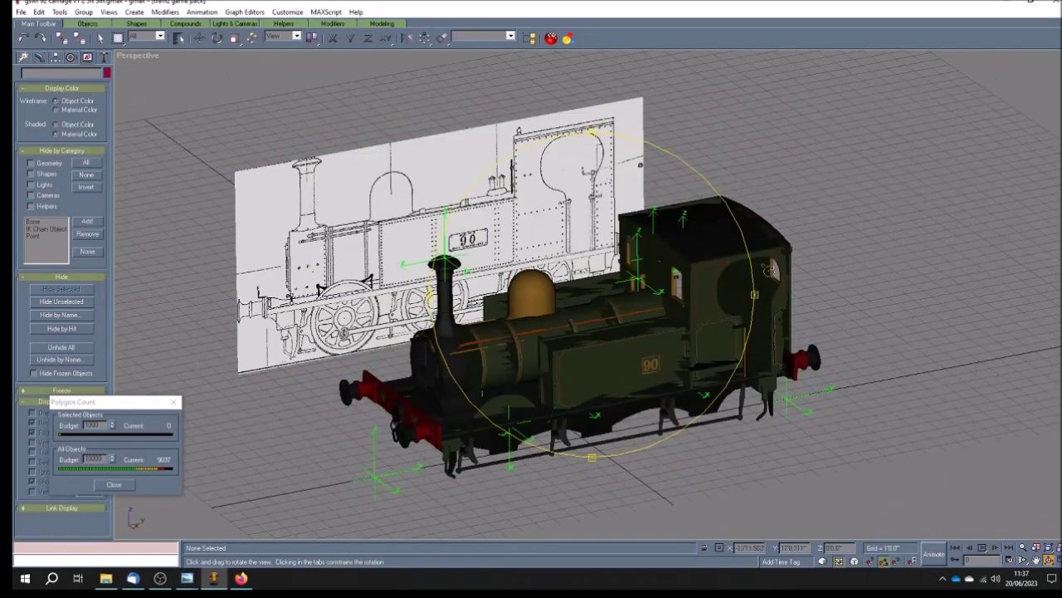
mouse_move(703, 371)
mouse_down()
mouse_move(516, 380)
mouse_move(580, 373)
mouse_move(579, 363)
mouse_move(581, 371)
mouse_up()
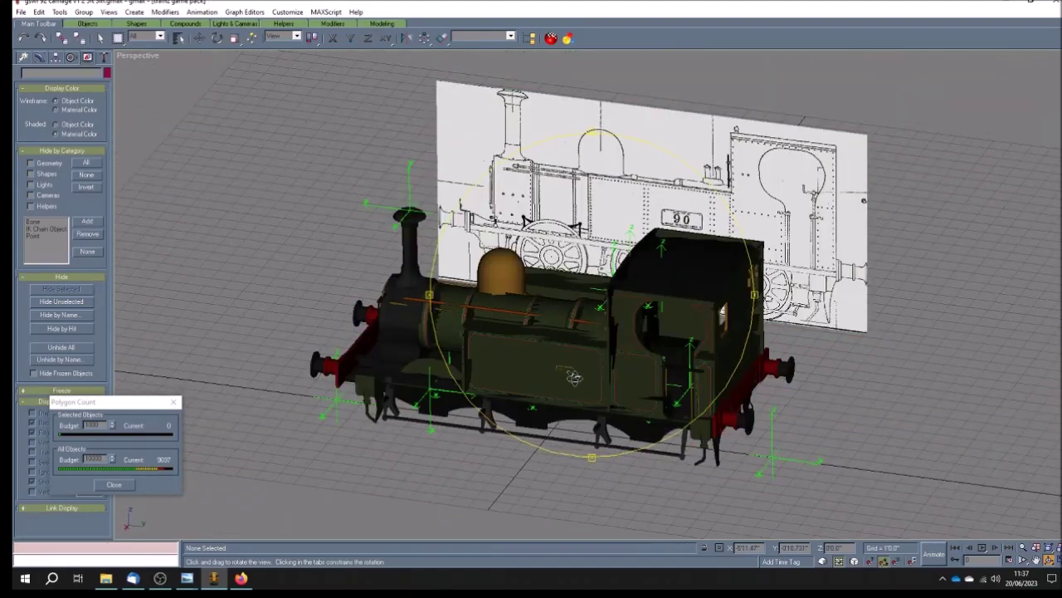
mouse_move(506, 368)
mouse_down()
mouse_move(537, 358)
mouse_move(611, 380)
mouse_move(619, 363)
mouse_up()
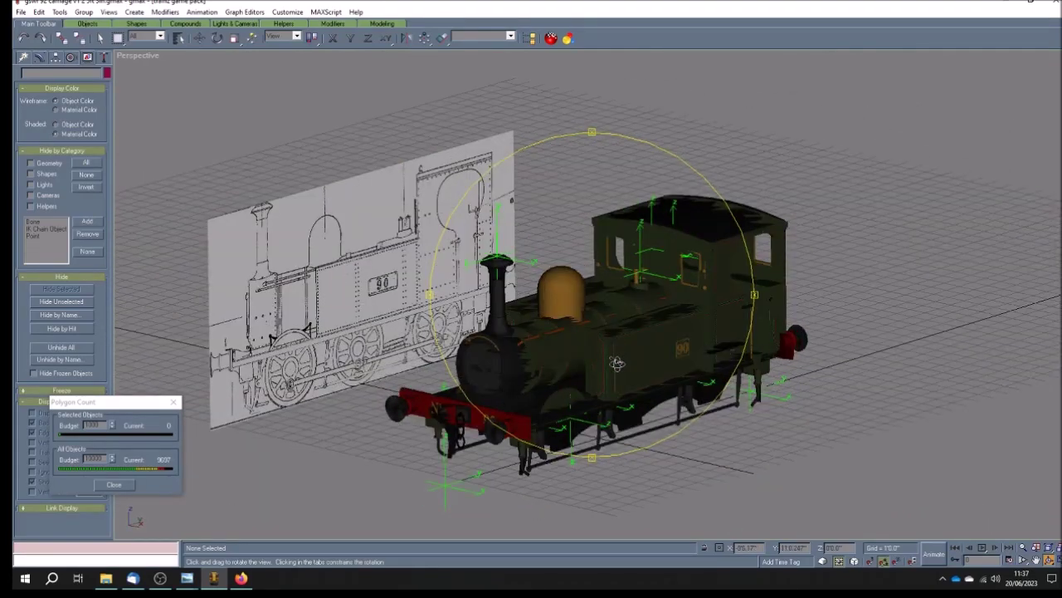
mouse_move(577, 404)
mouse_down()
mouse_move(615, 383)
mouse_move(545, 401)
mouse_move(616, 404)
mouse_move(581, 385)
mouse_move(603, 381)
mouse_up()
- Inspect the controls inside the No. 90 cab up close through the side doorway
scroll(604, 385, up, 3)
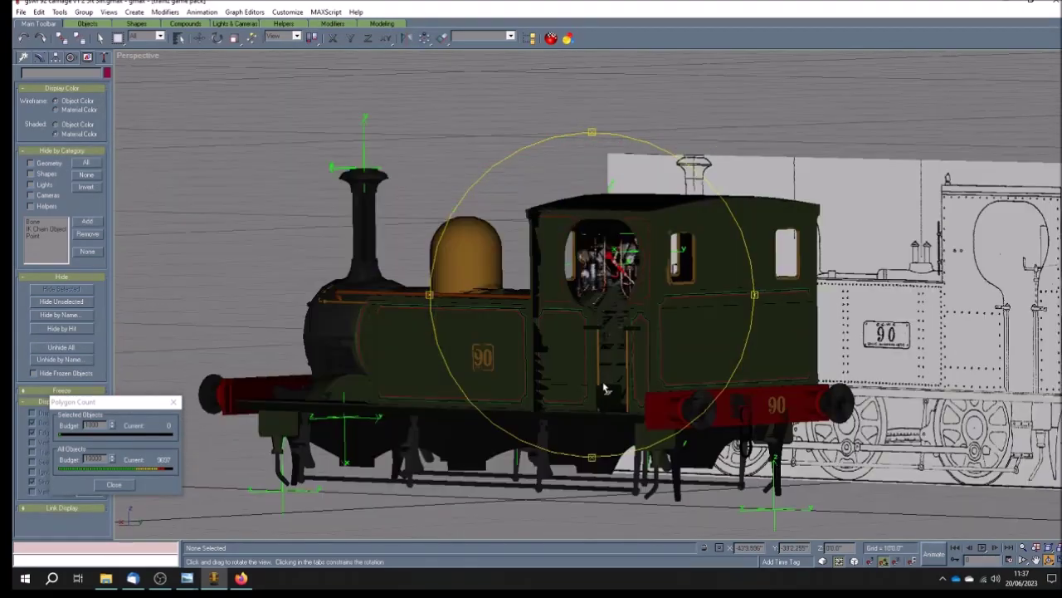
scroll(603, 381, up, 2)
scroll(593, 372, up, 2)
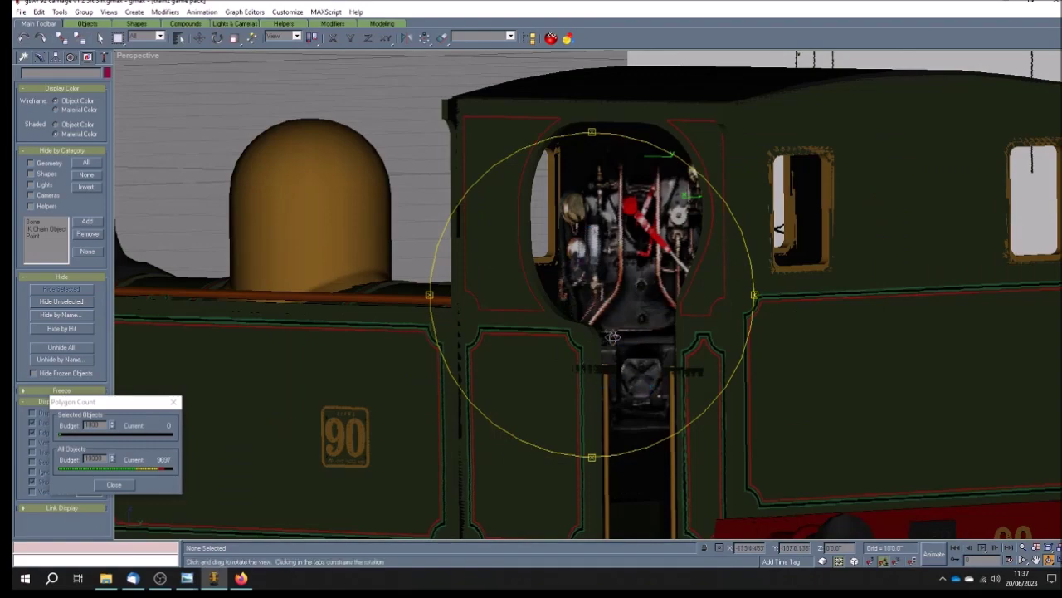
drag(588, 331, 814, 338)
- Examine the complete No. 90 model beside its drawing from the front, the tank side and the cab end
scroll(663, 341, down, 4)
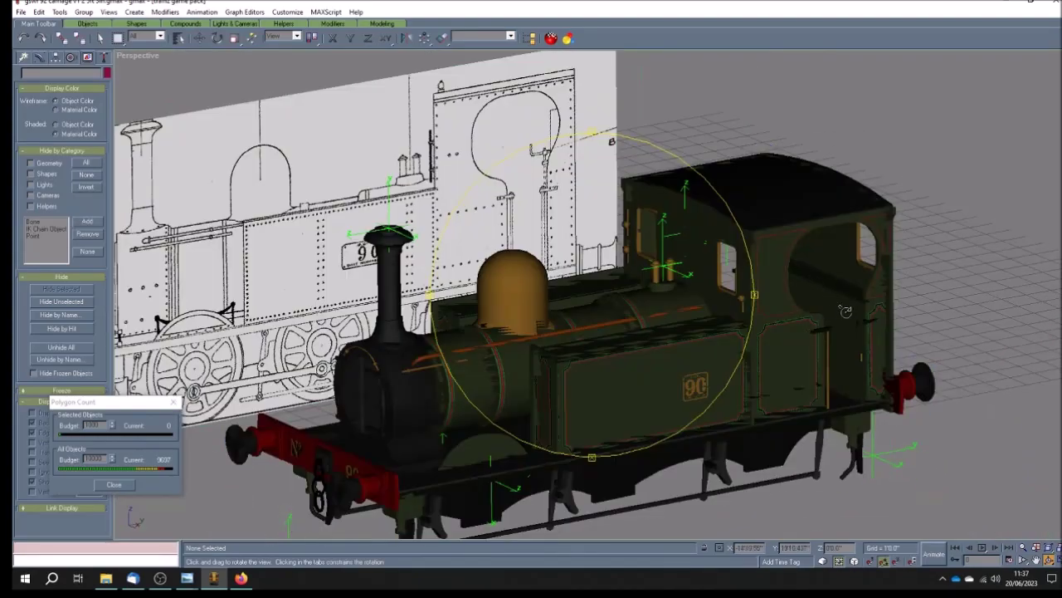
drag(730, 344, 826, 332)
drag(697, 346, 654, 344)
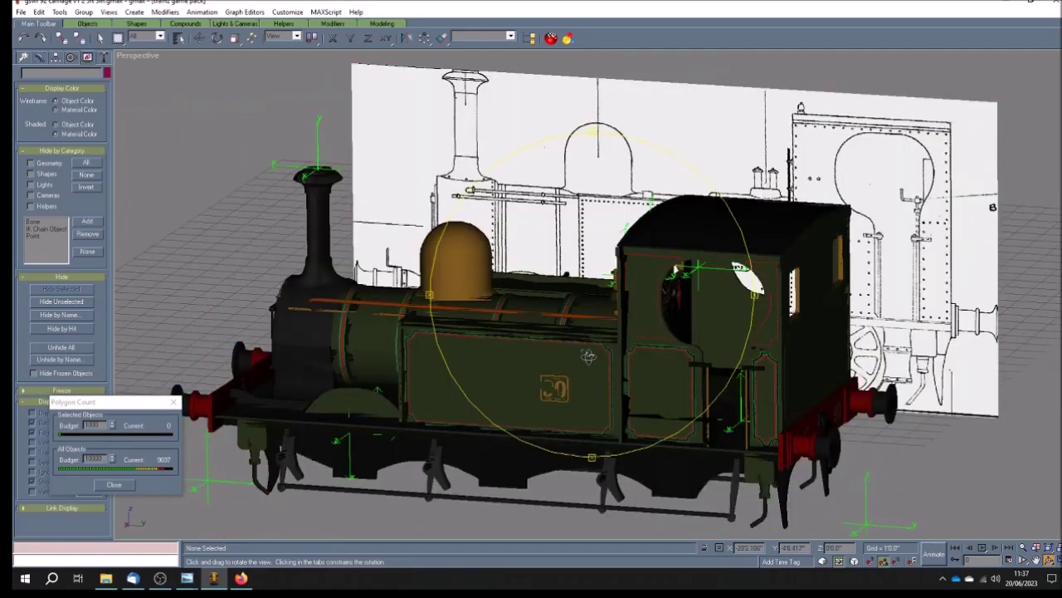
scroll(588, 356, down, 3)
drag(626, 369, 669, 371)
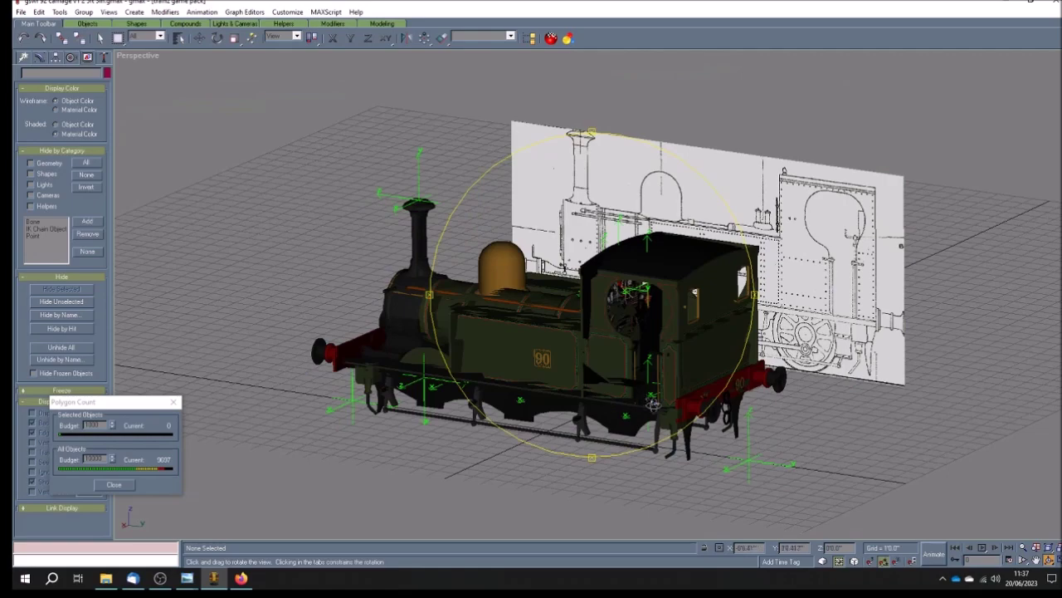
drag(553, 360, 649, 425)
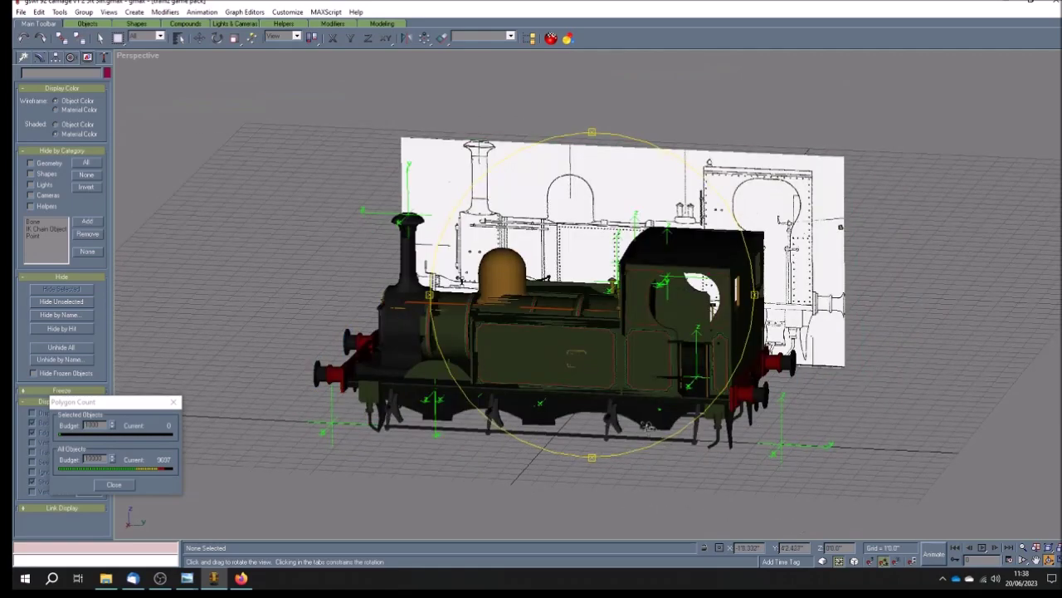
drag(595, 423, 554, 405)
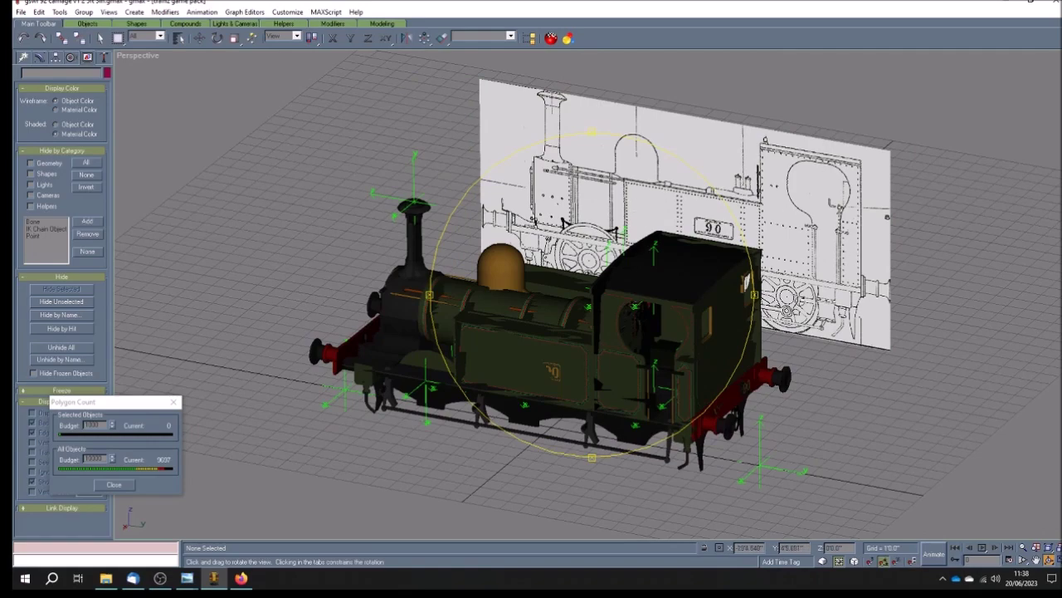
drag(659, 364, 690, 362)
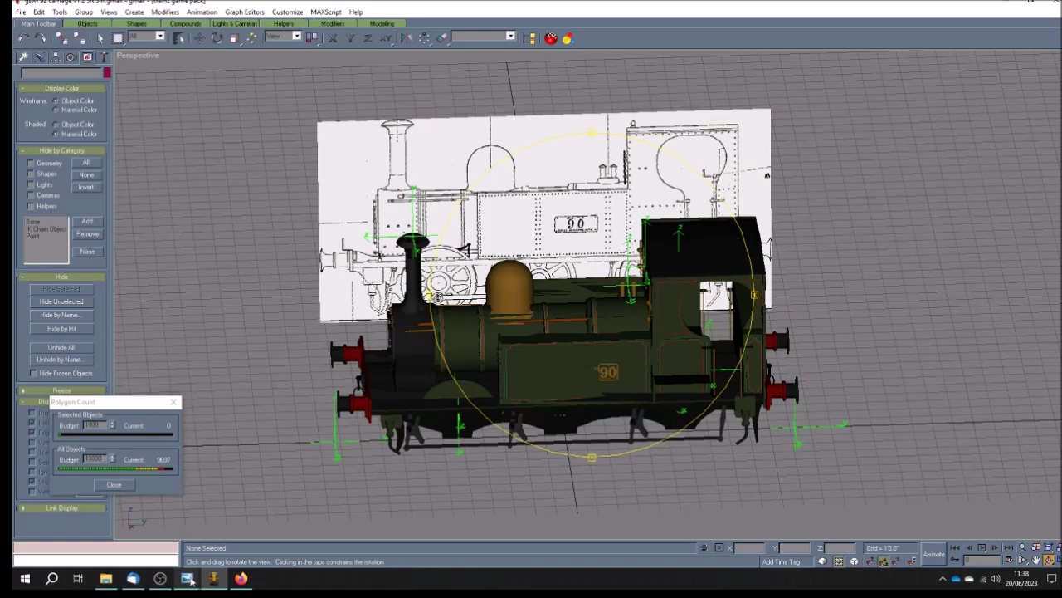
- Switch to Firefox, study the tank lining and cab details in the No. 90 Downpatrick photo, and close the browser
mouse_move(190, 581)
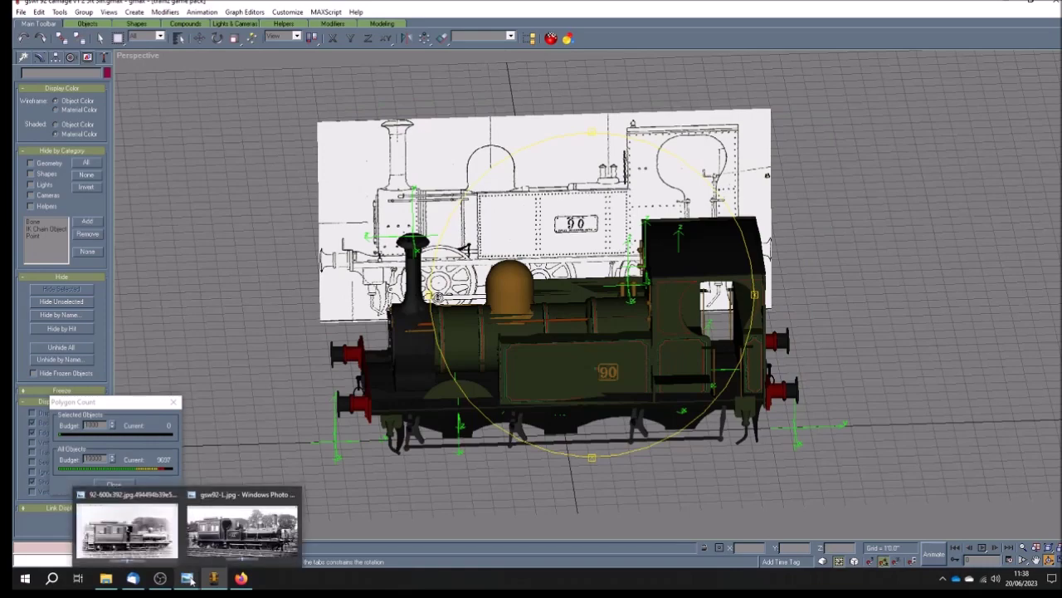
mouse_move(241, 579)
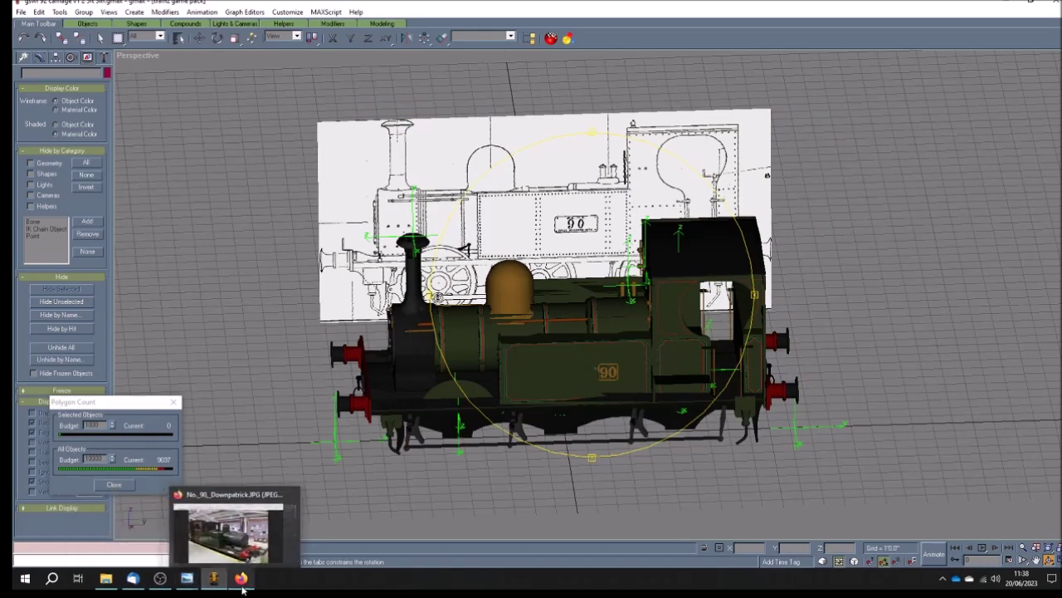
click(262, 500)
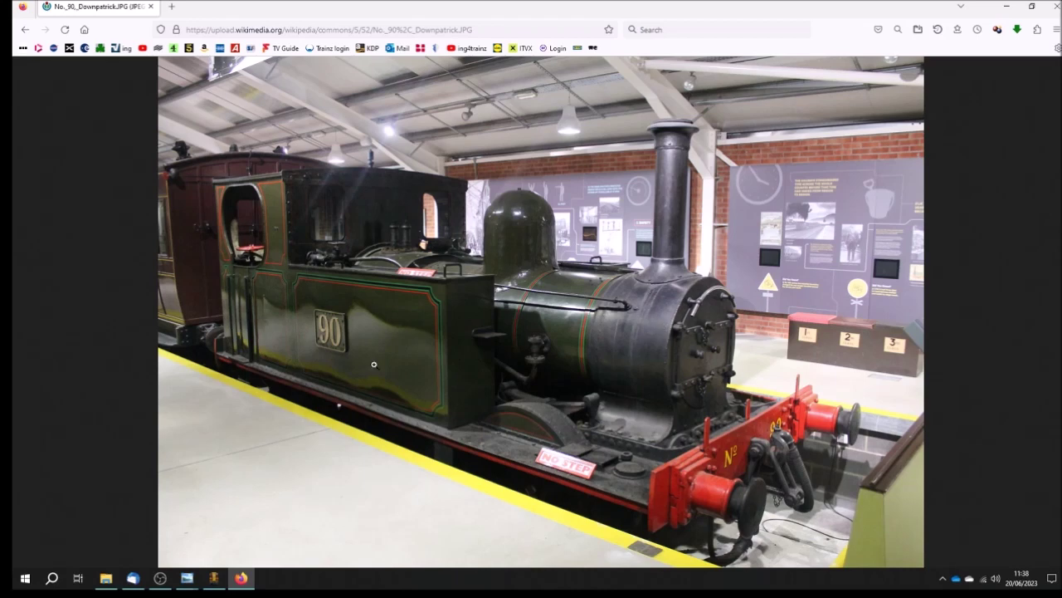
click(435, 337)
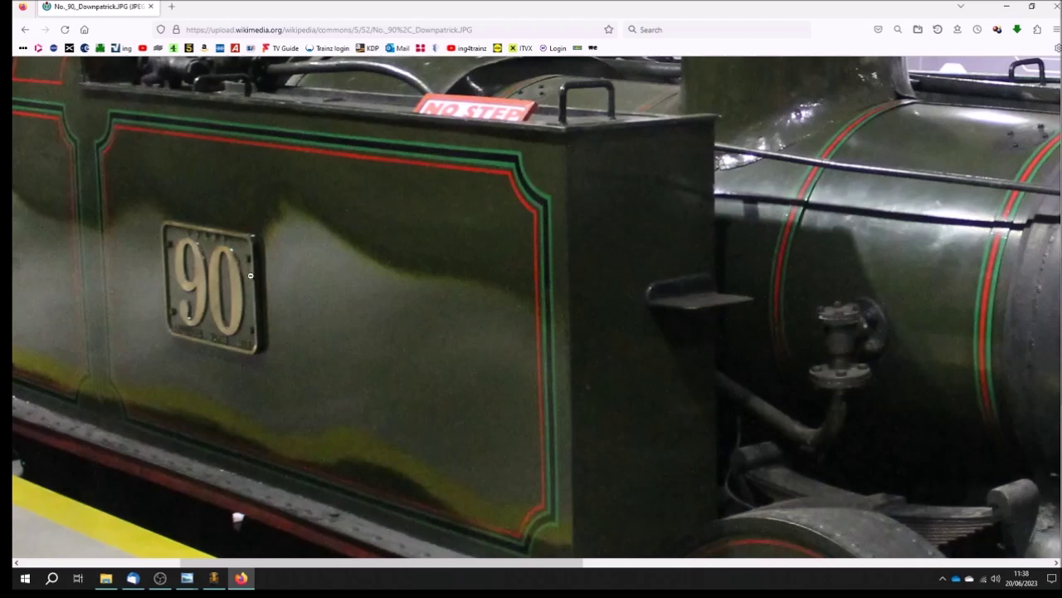
click(454, 319)
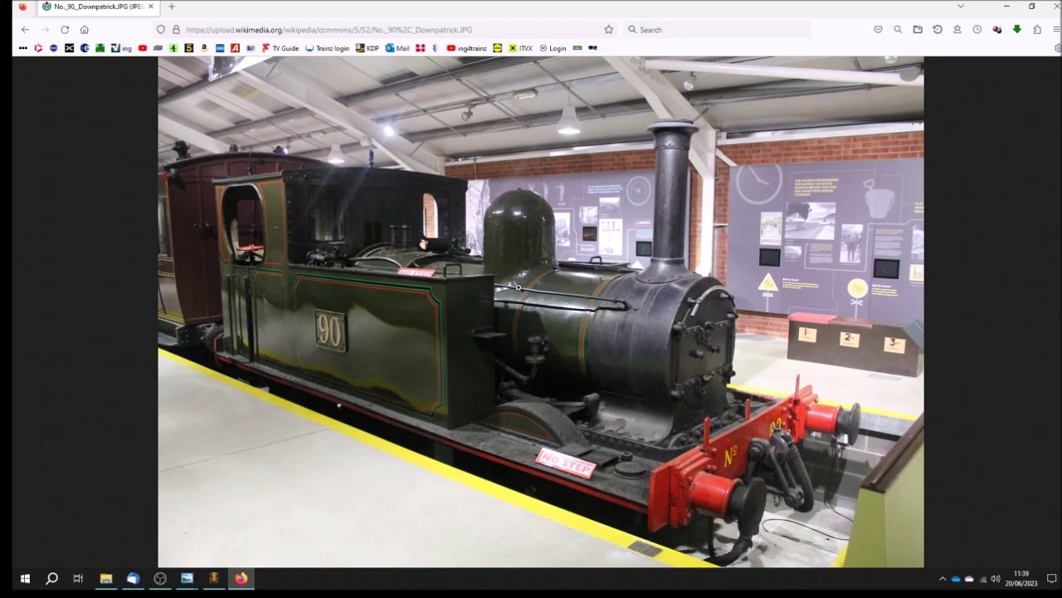
click(326, 260)
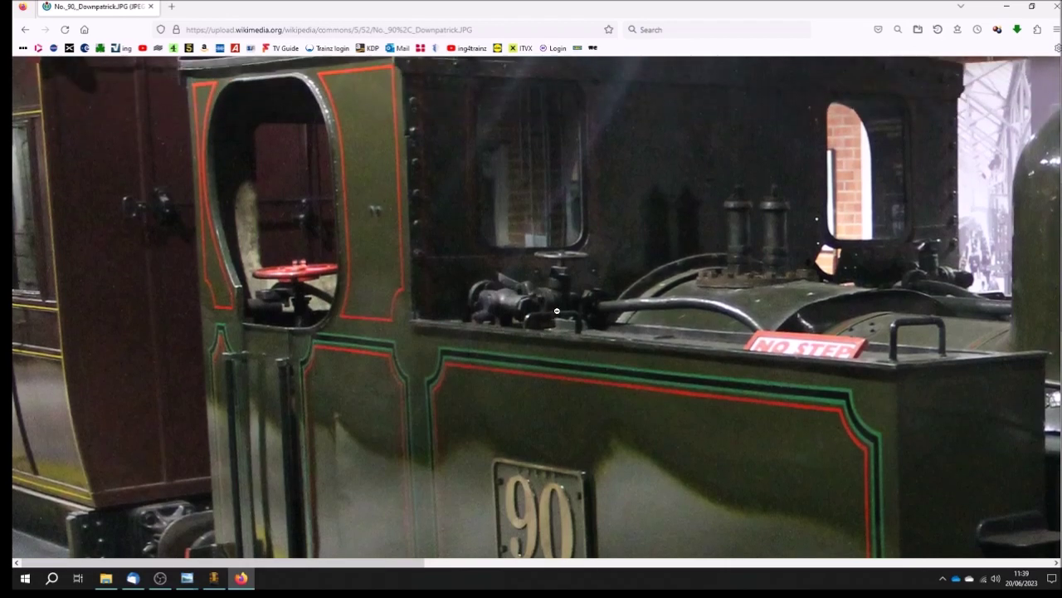
click(545, 312)
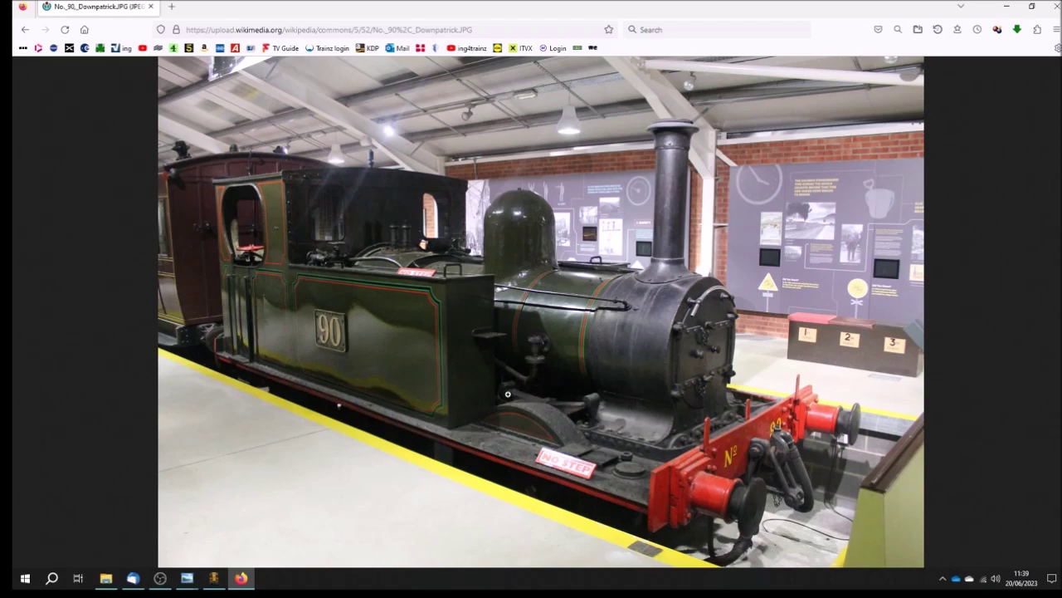
click(1057, 6)
- Switch back to gmax and unhide Plane08, the reference plane carrying the No. 92 carriage photo
mouse_move(548, 363)
mouse_down()
mouse_move(533, 370)
mouse_move(553, 373)
mouse_move(533, 381)
mouse_up()
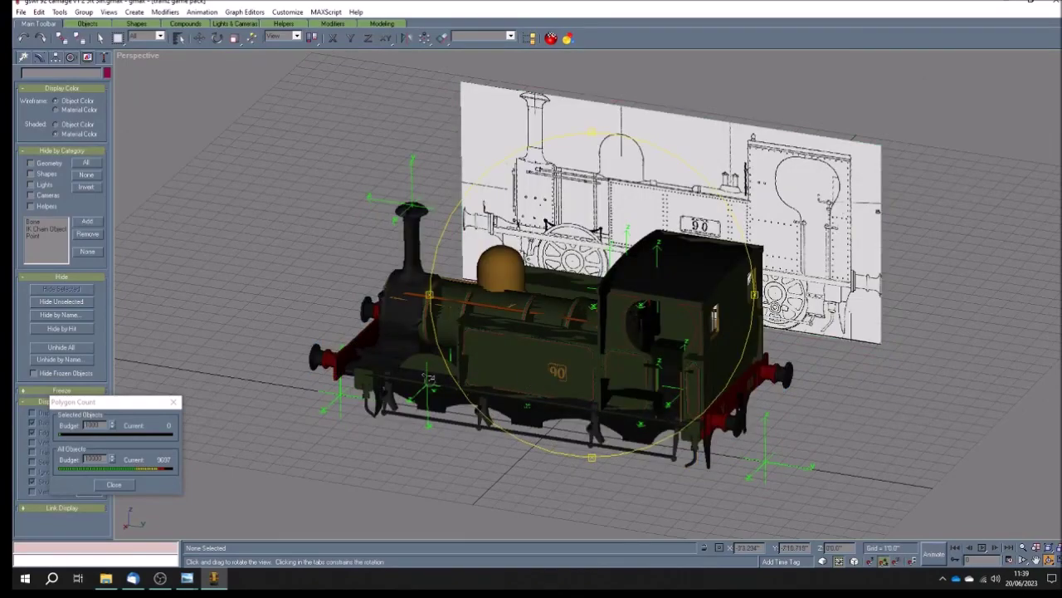
drag(613, 380, 606, 380)
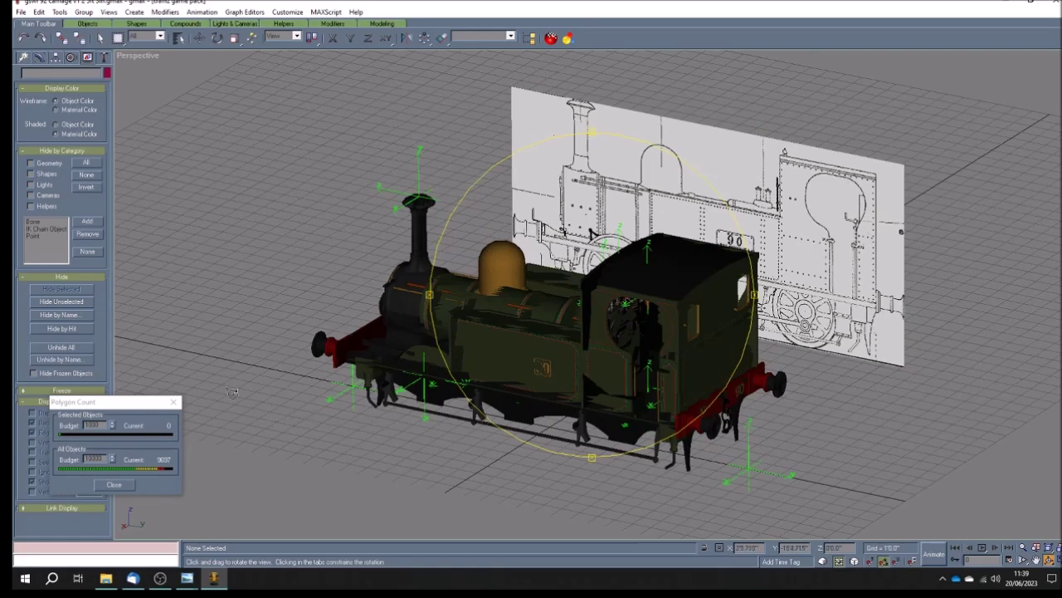
click(60, 359)
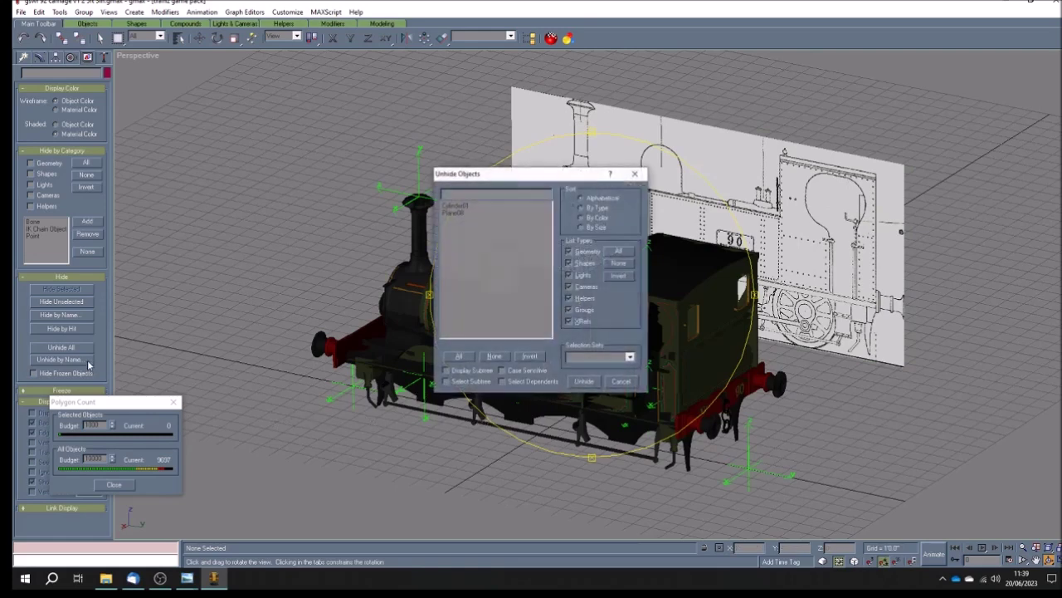
click(454, 212)
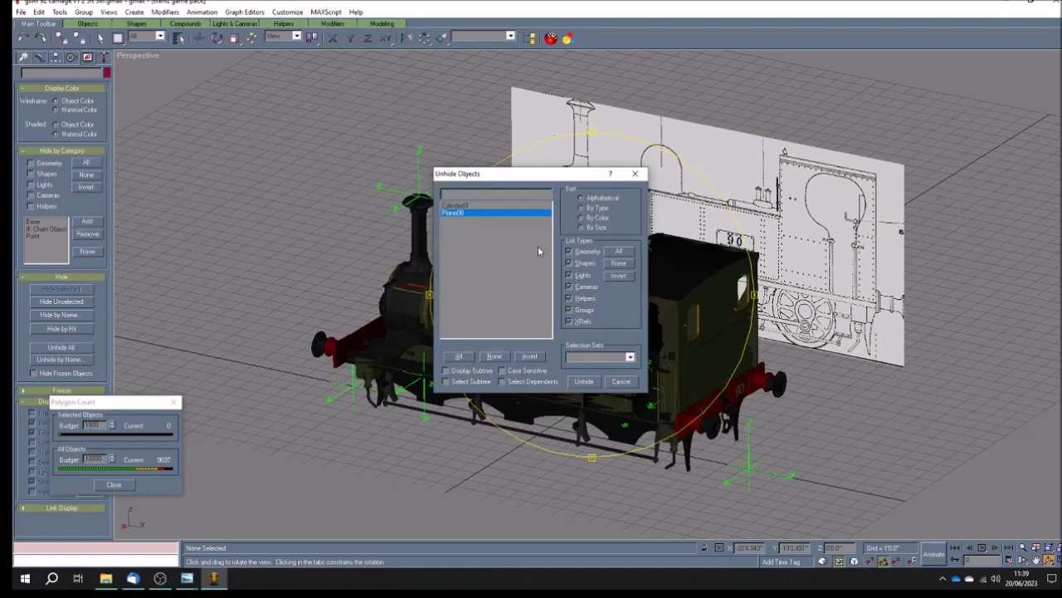
click(585, 381)
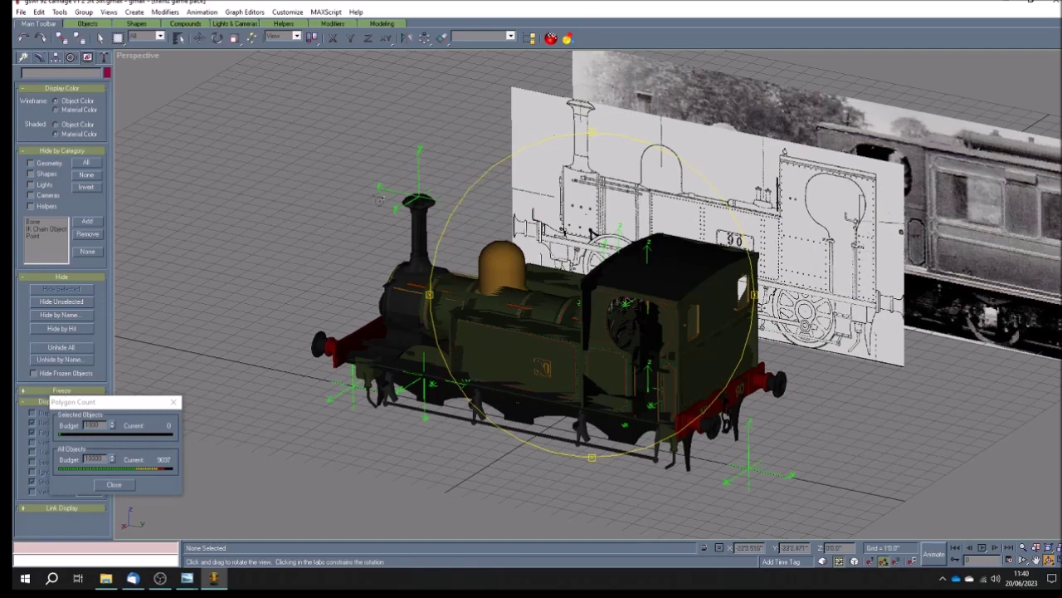
- Hide the reference plane that carries the No. 90 line drawing
click(100, 39)
click(545, 169)
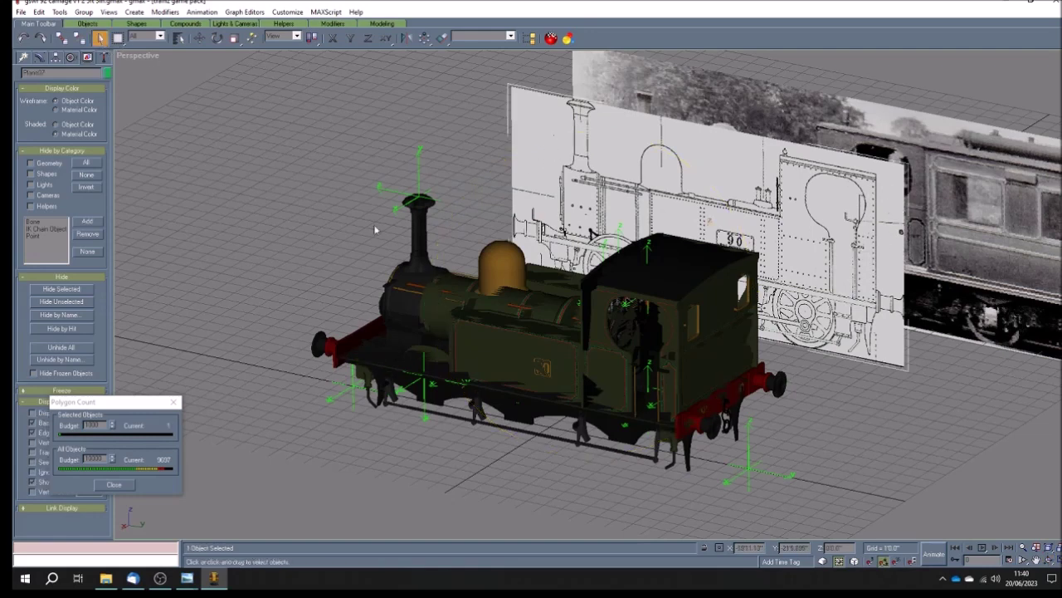
click(83, 290)
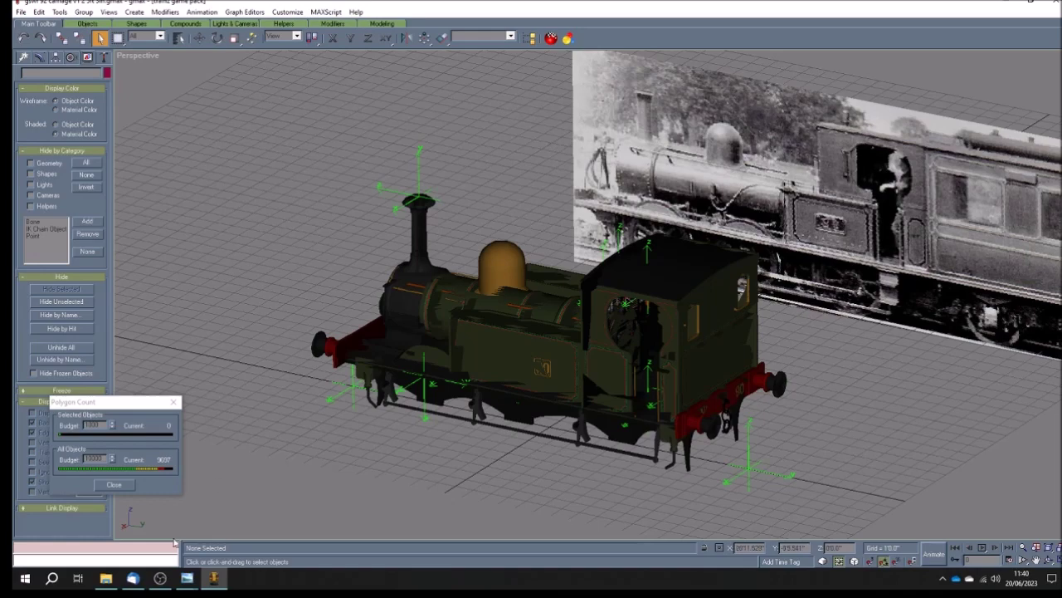
- Switch to Windows Photo Viewer, compare the two No. 92 side-view photos, and return to gmax
mouse_move(187, 578)
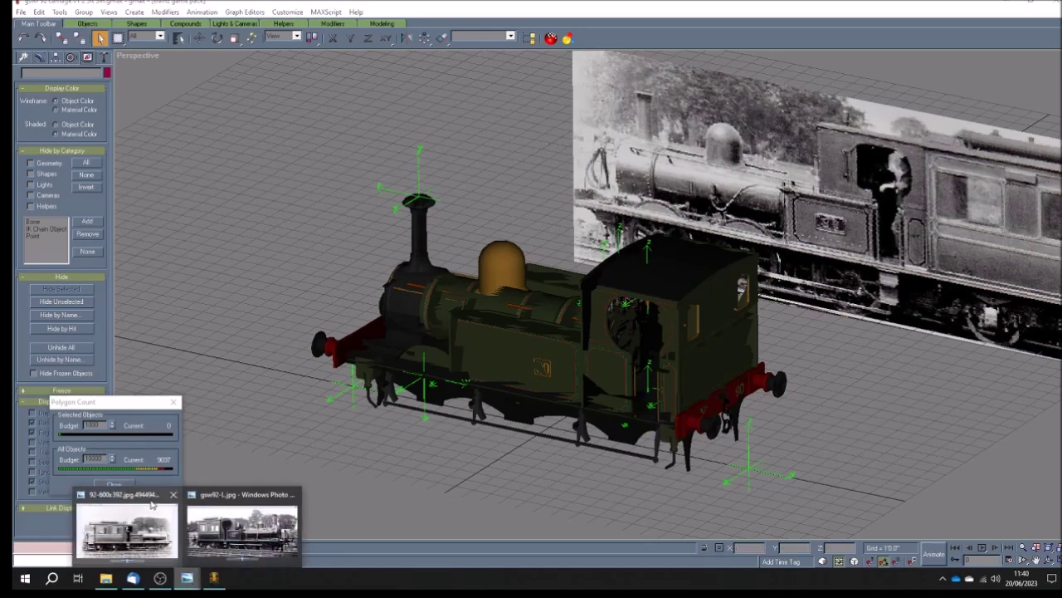
click(145, 525)
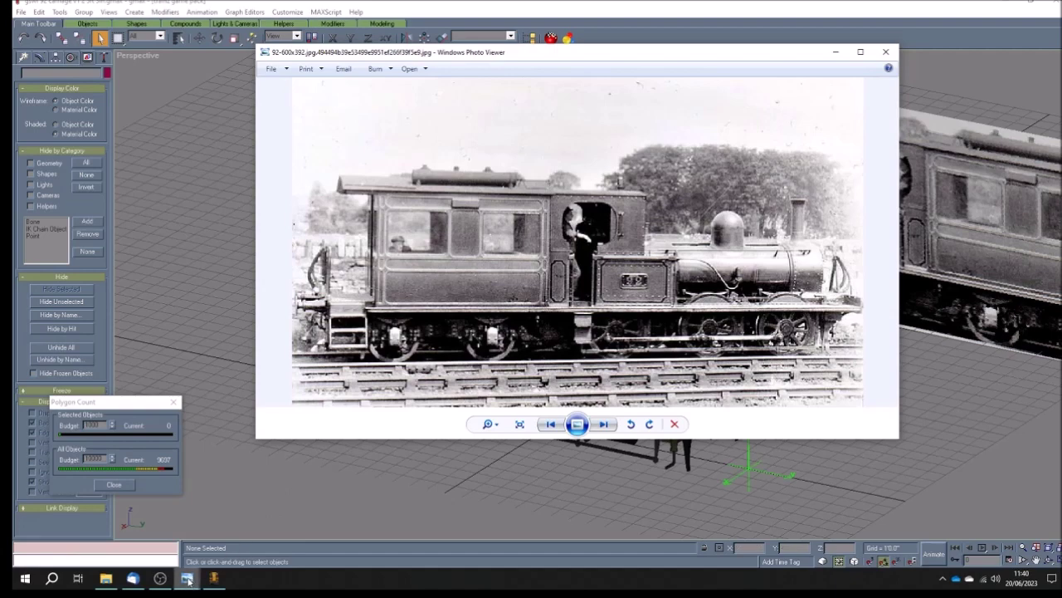
mouse_move(197, 588)
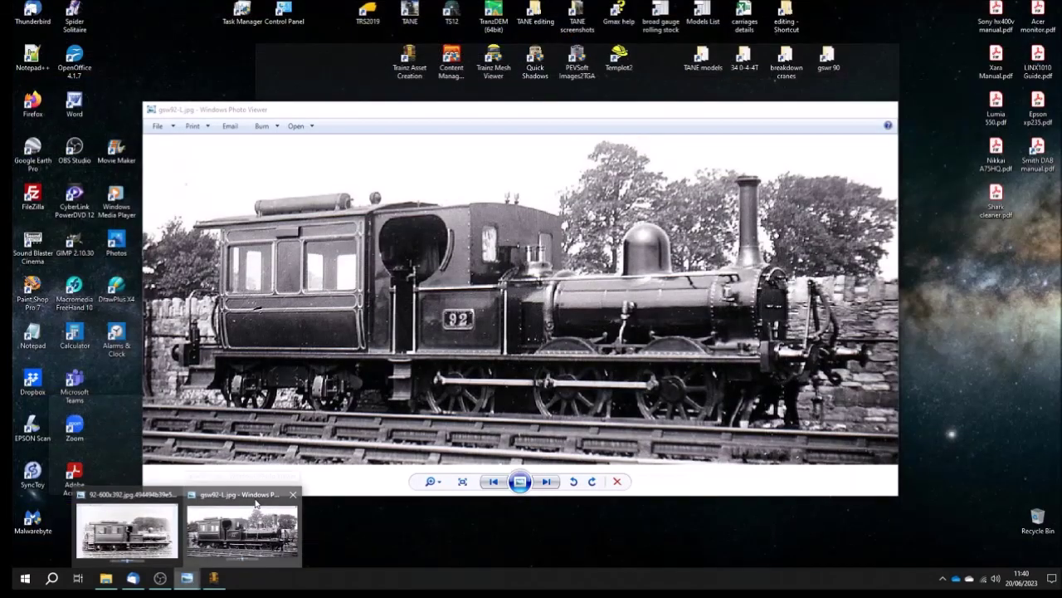
click(254, 506)
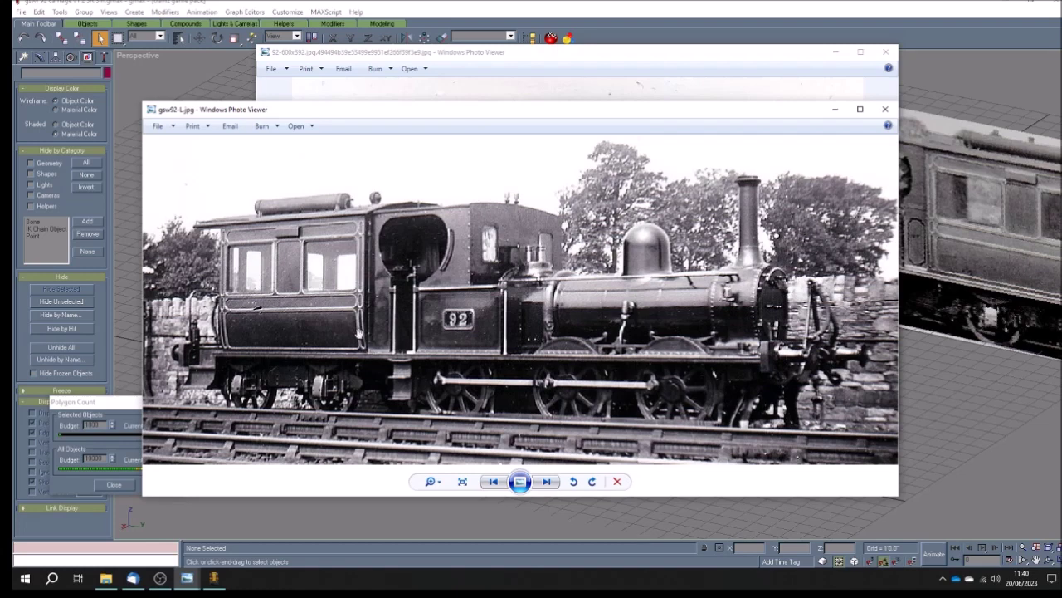
click(761, 39)
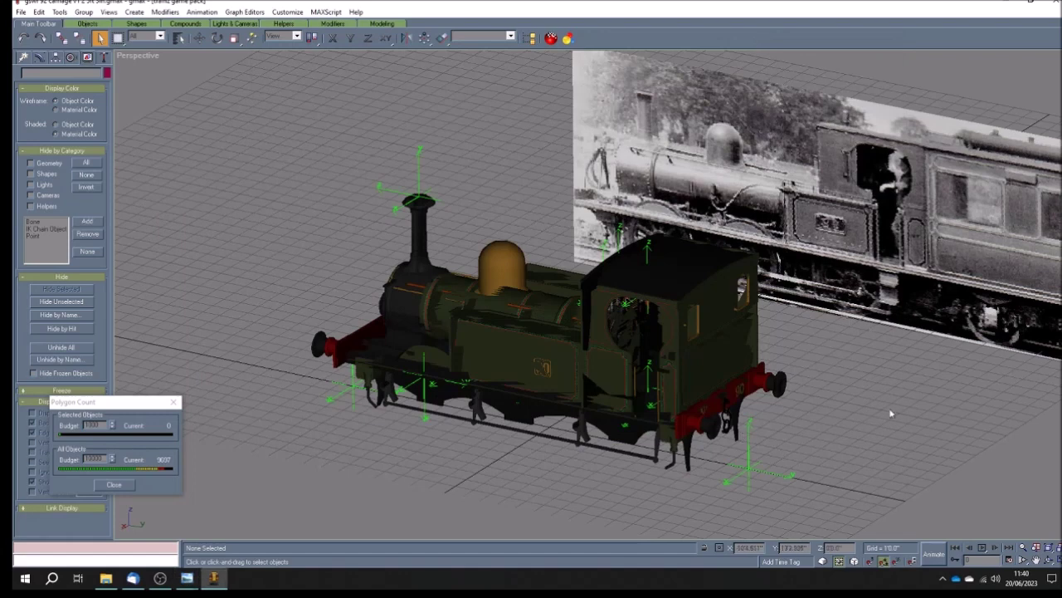
- Show the Right view full size, centred on the locomotive and carriage photo, with Texture Correction enabled
click(1059, 561)
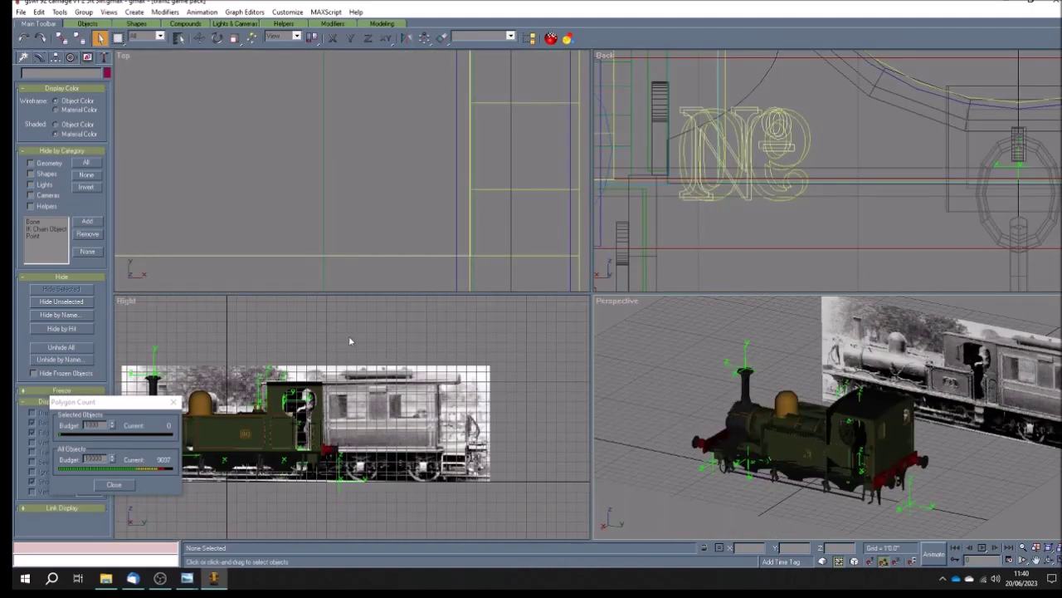
click(1058, 561)
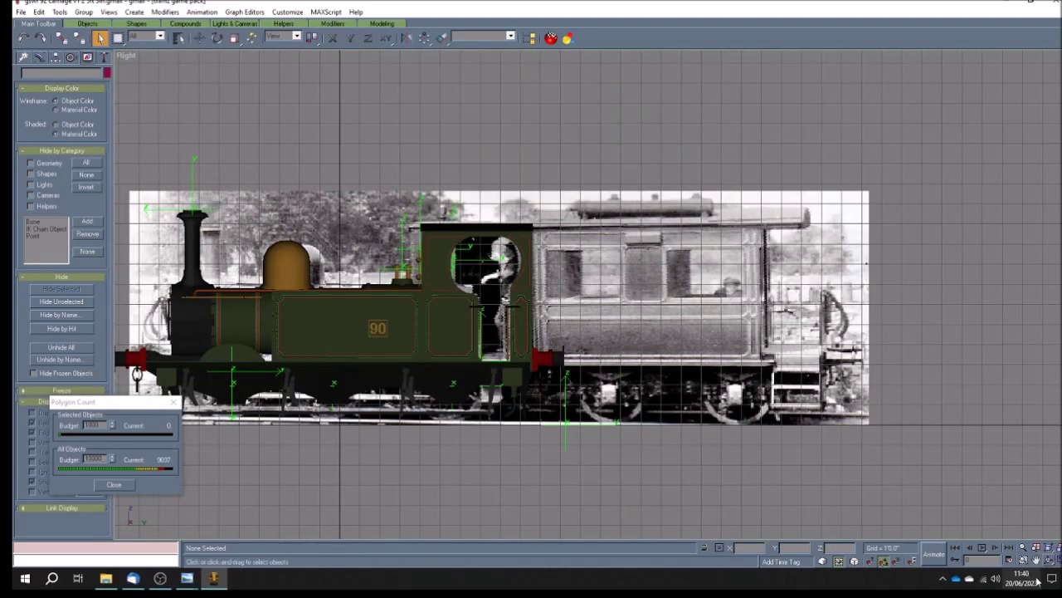
click(1036, 561)
drag(556, 333, 595, 314)
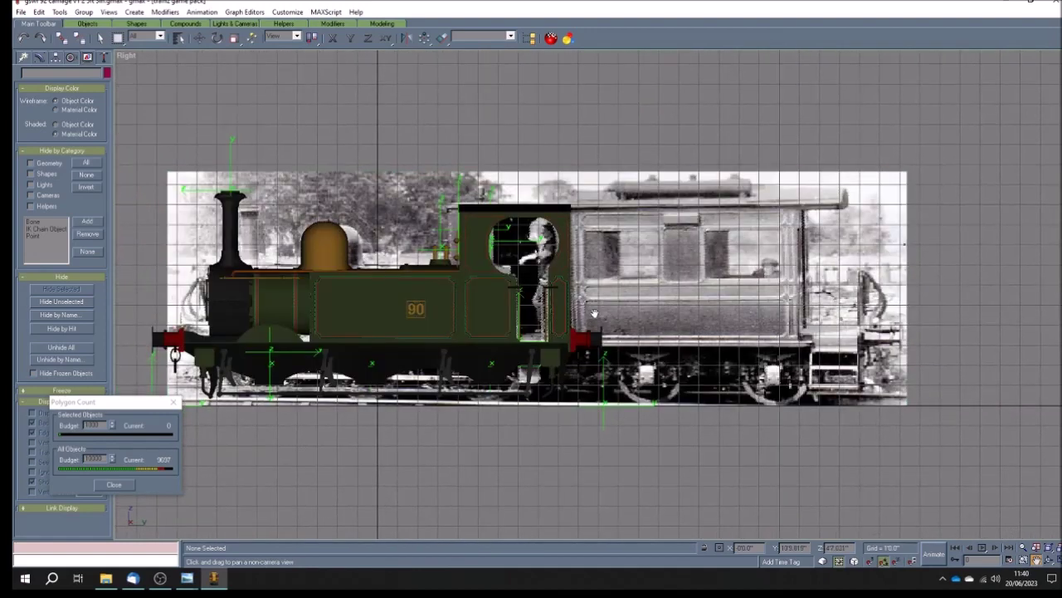
right_click(122, 58)
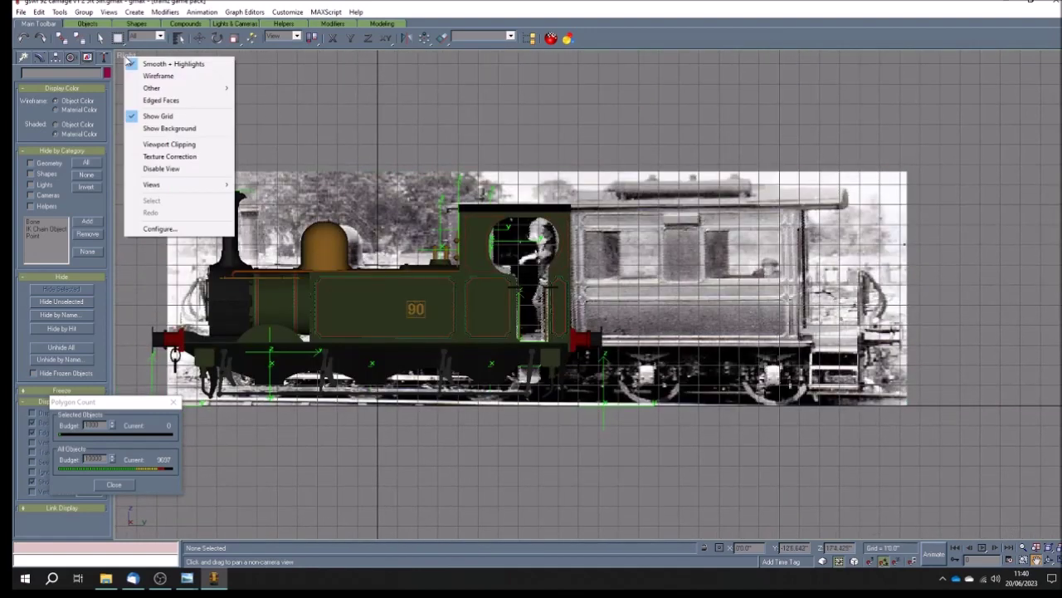
click(145, 155)
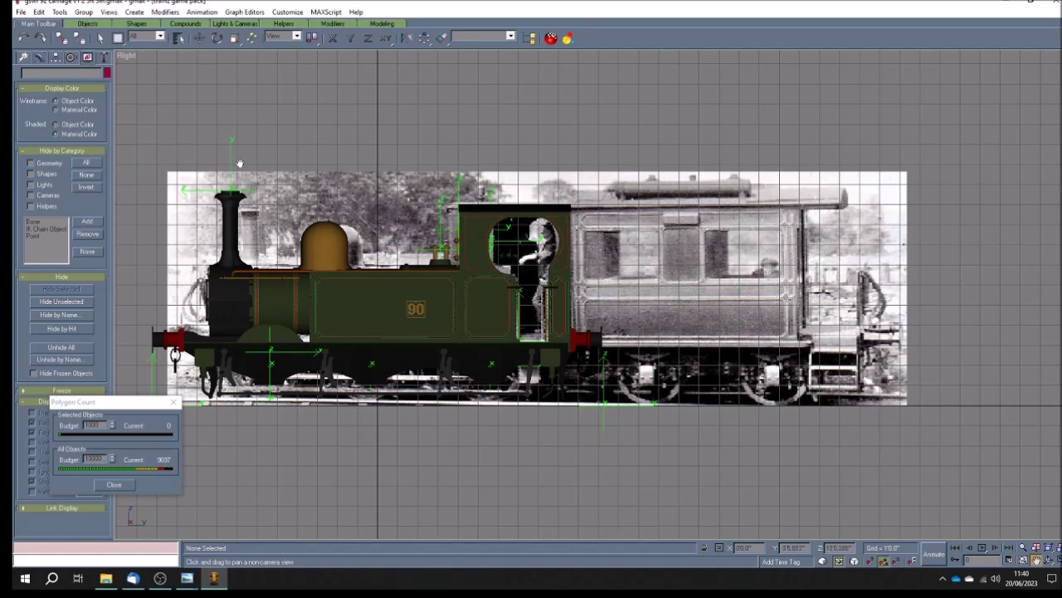
- Inspect in the Unwrap UVW editor how the four corner points of the photo plane frame the No. 92 picture
click(100, 38)
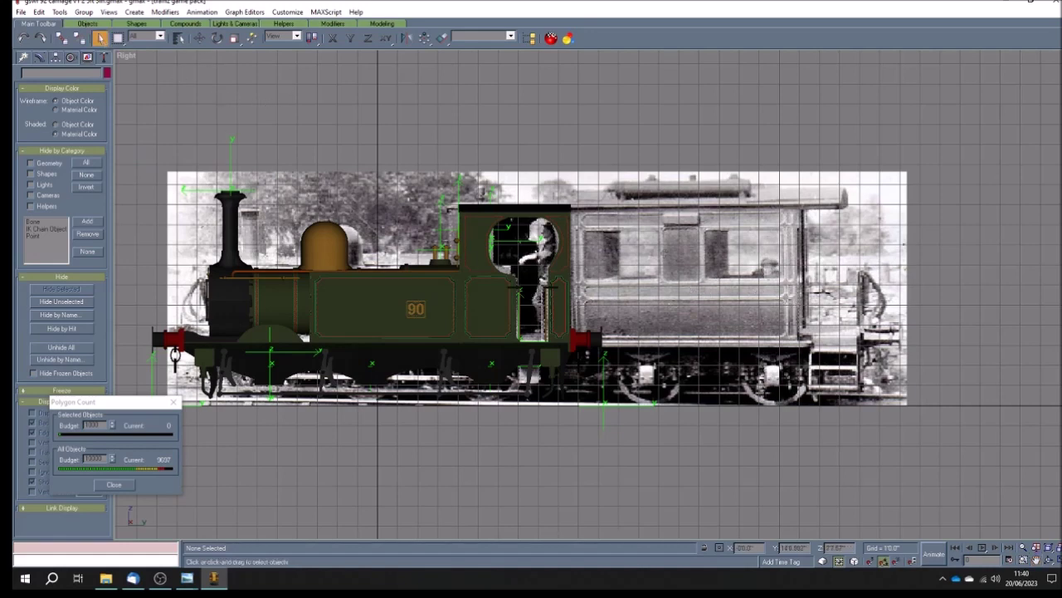
click(683, 257)
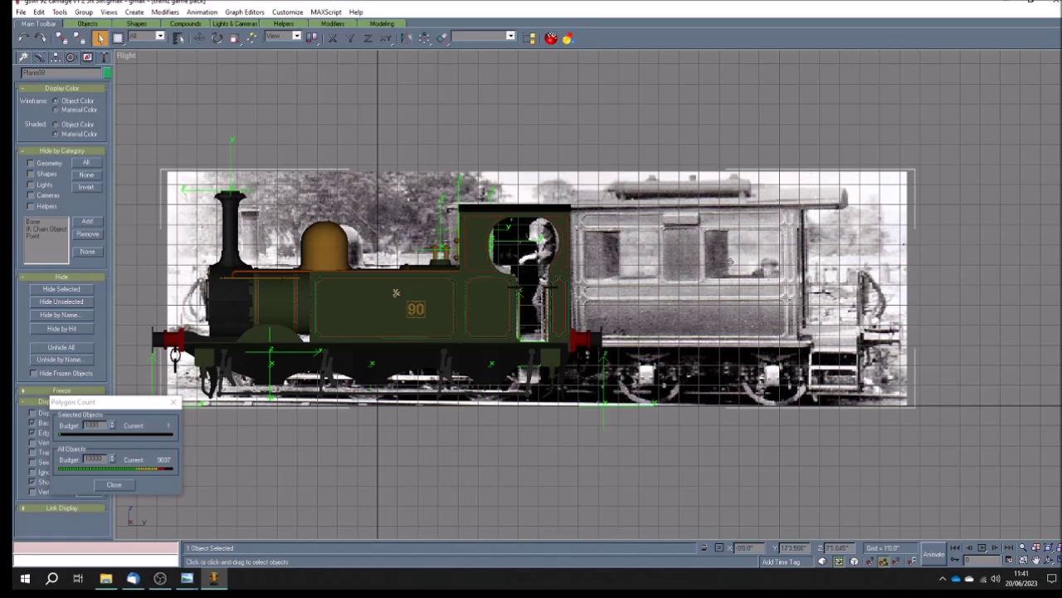
click(39, 57)
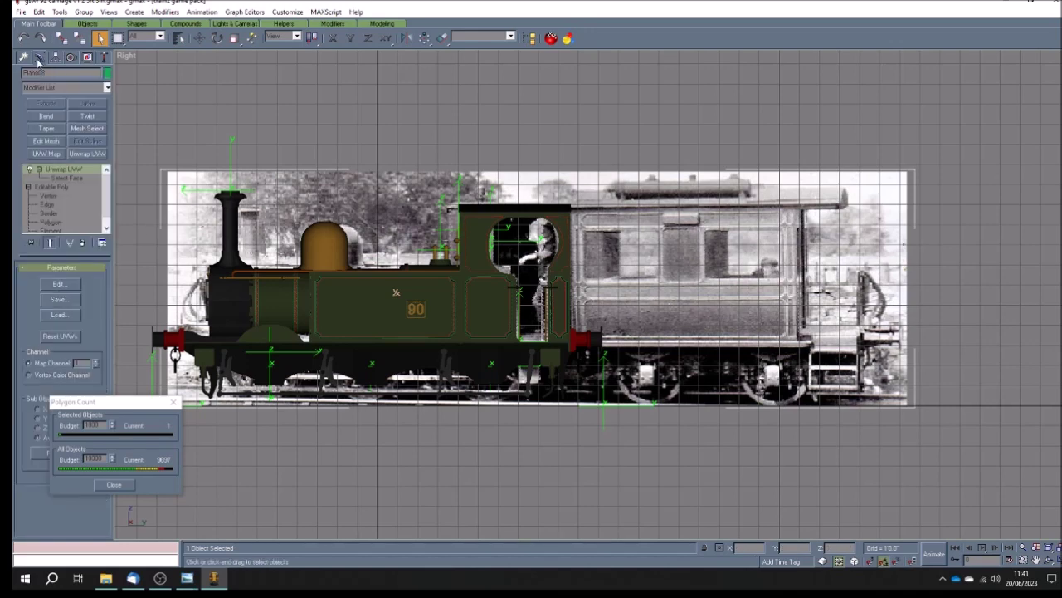
click(73, 177)
click(63, 285)
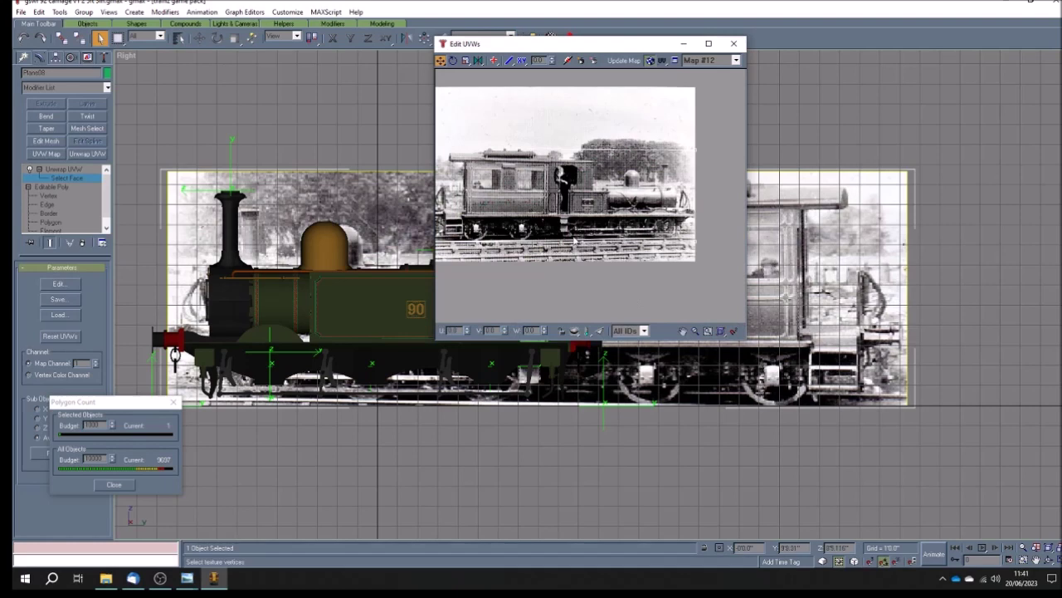
drag(720, 131, 611, 272)
click(682, 331)
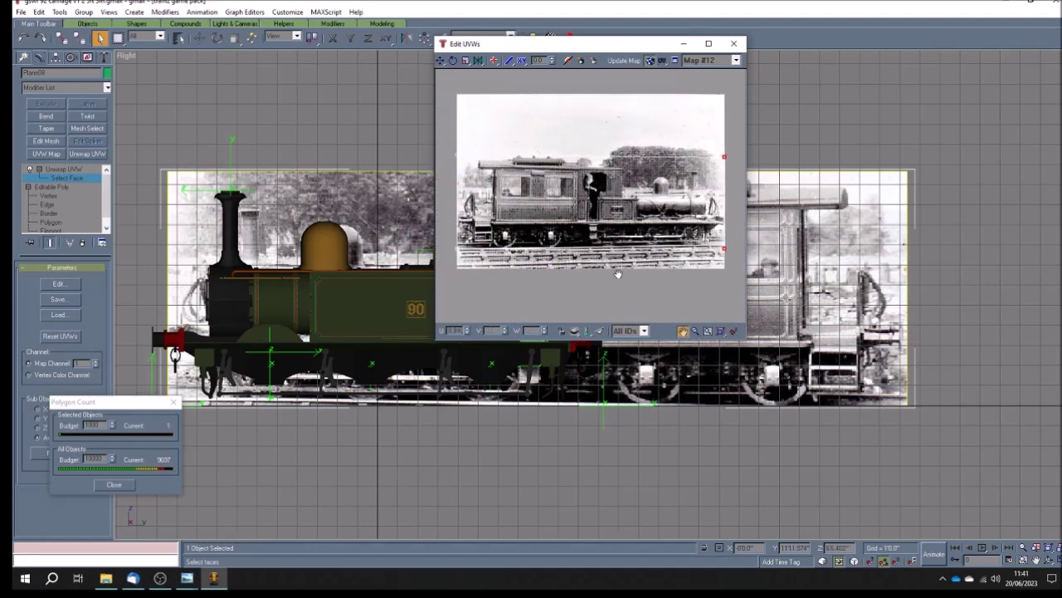
click(440, 60)
drag(451, 144, 731, 262)
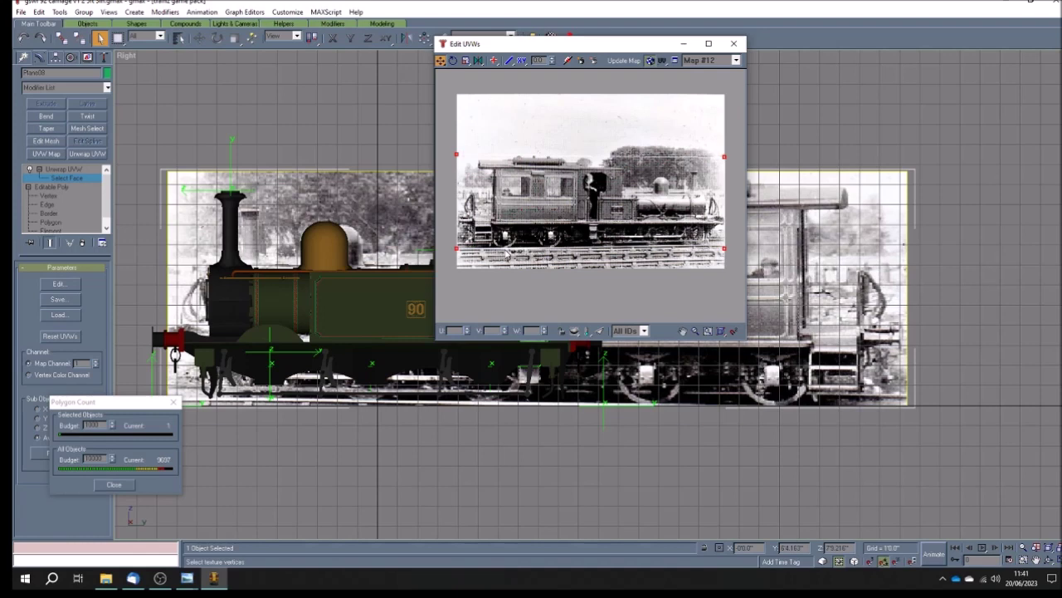
click(735, 43)
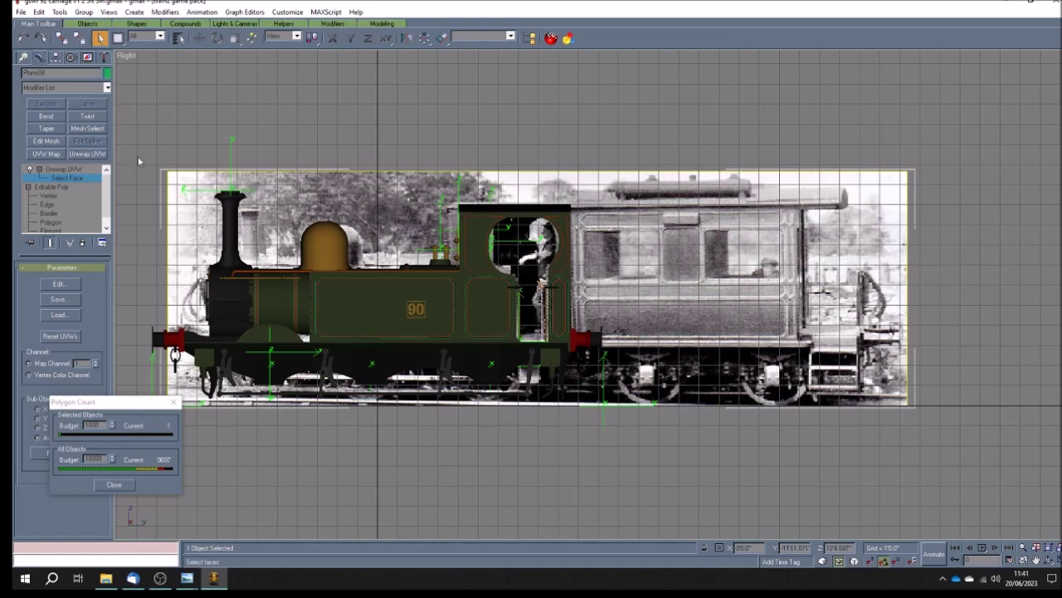
click(79, 169)
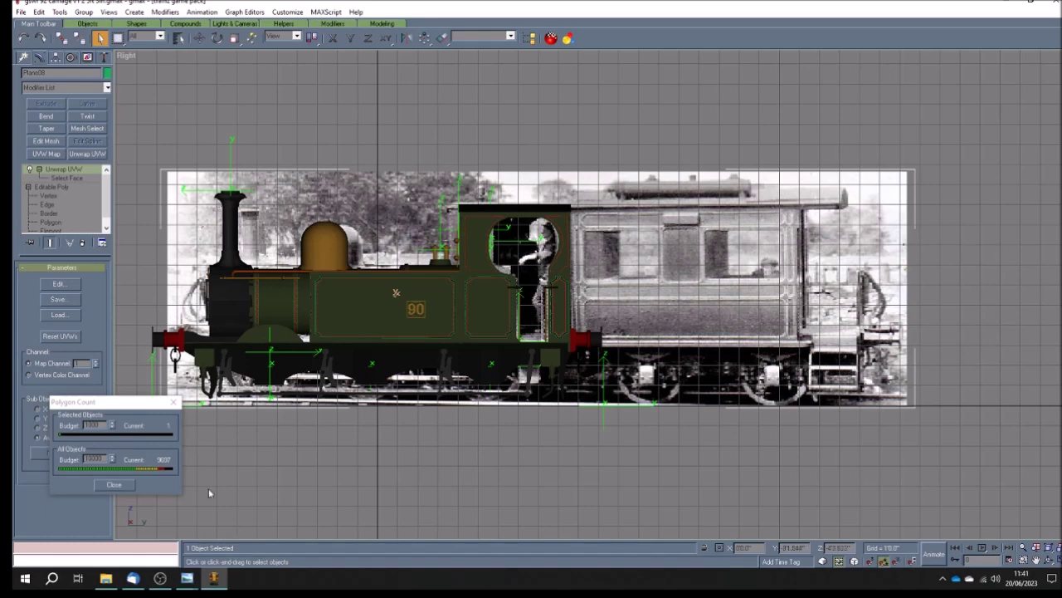
- Reopen the Edit UVWs window, pick out the two upper corner points of the photo mapping individually, and close it
click(59, 284)
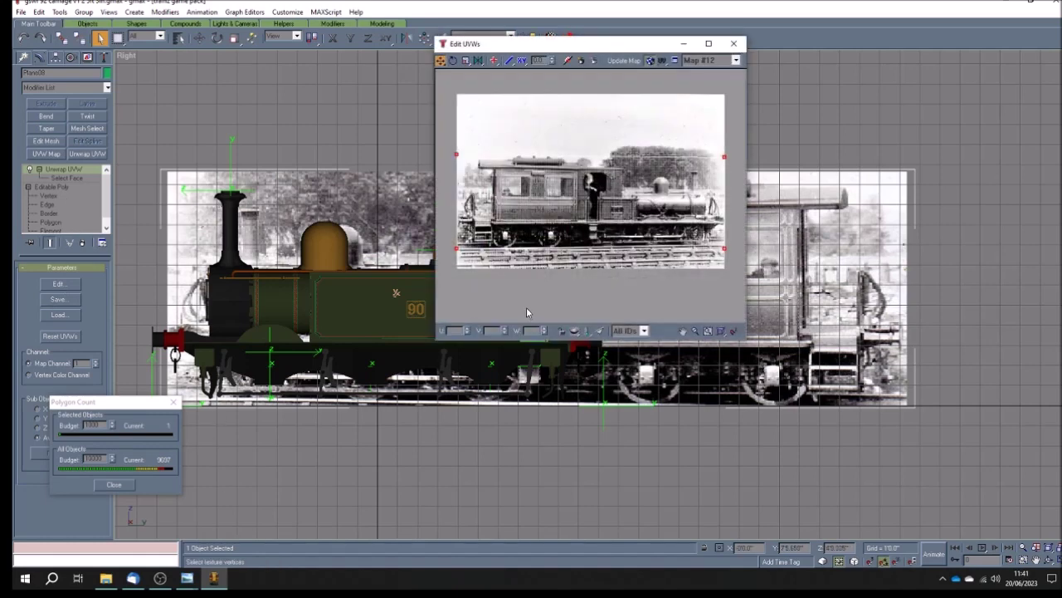
drag(452, 144, 487, 177)
drag(733, 149, 716, 176)
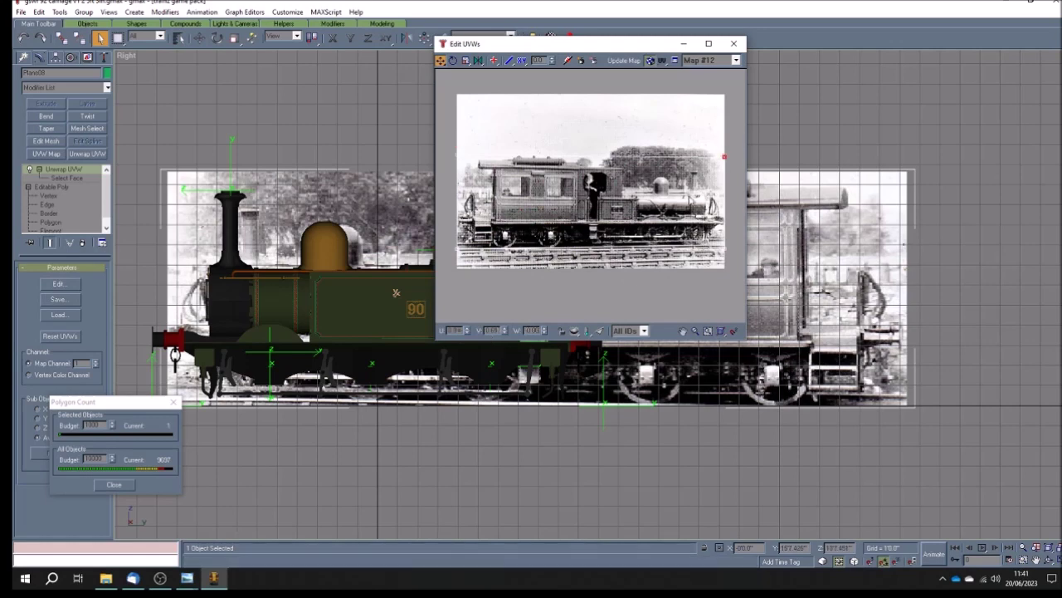
click(734, 43)
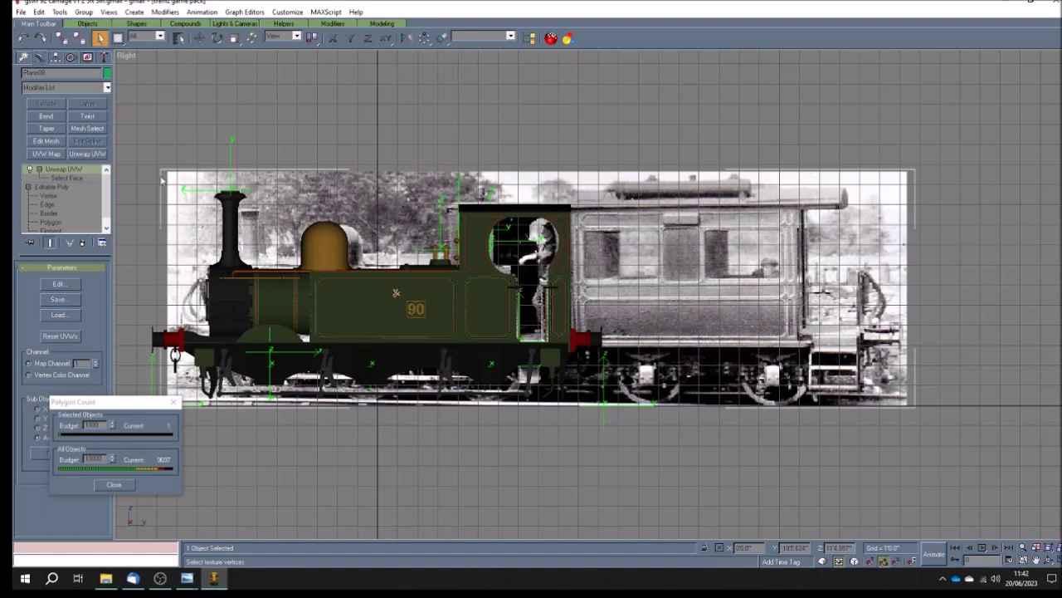
- Collapse the photo plane's whole modifier stack into an Editable Poly and show its sub-object levels
right_click(65, 172)
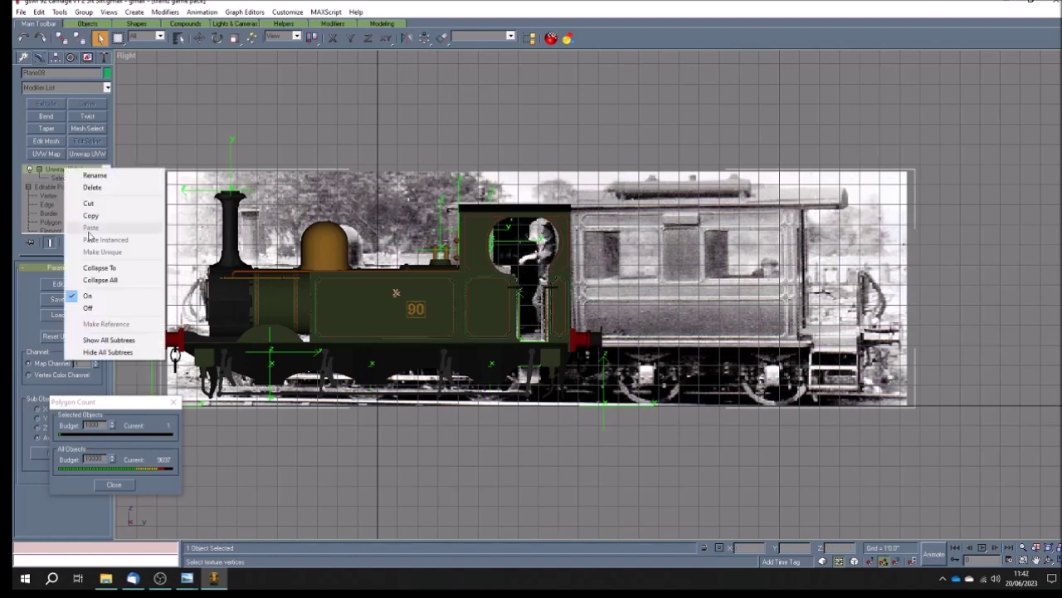
click(87, 283)
click(28, 169)
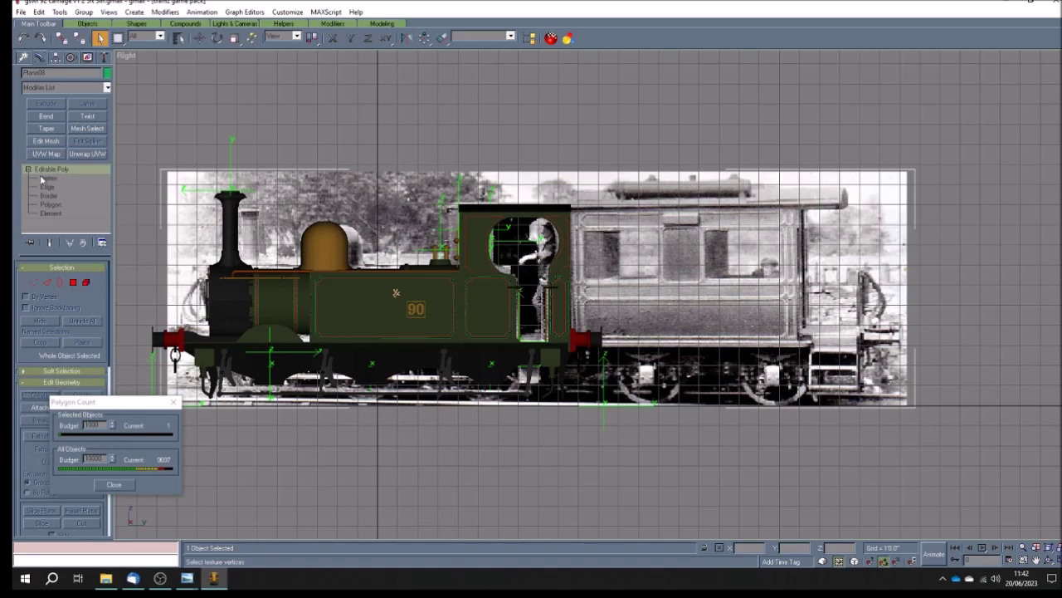
- Select the photo plane's two upper vertices and raise them slightly on the vertical axis to stretch the picture's height
click(46, 178)
drag(157, 151, 957, 197)
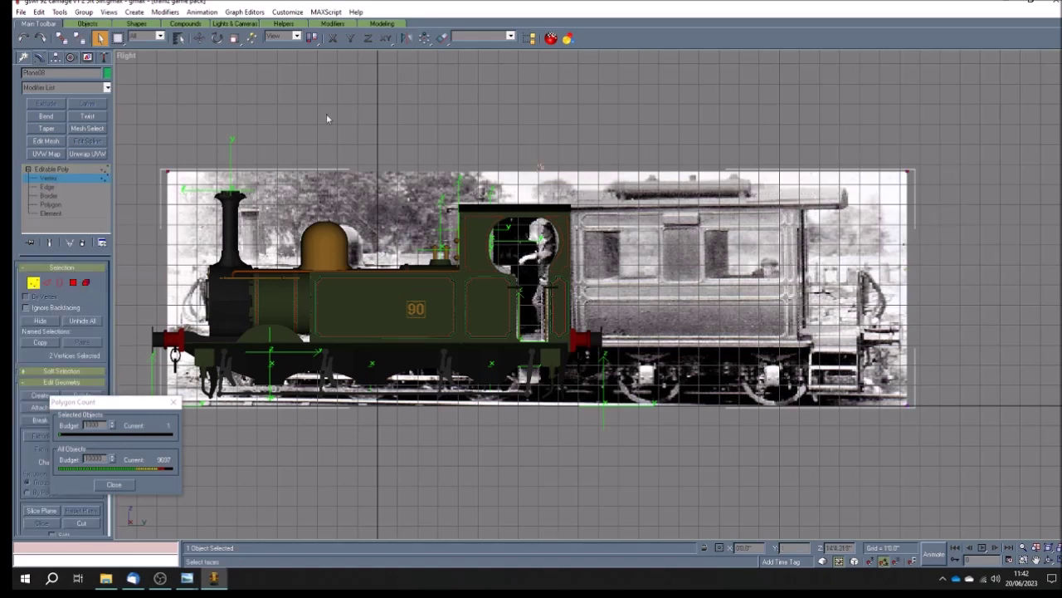
click(199, 38)
click(351, 38)
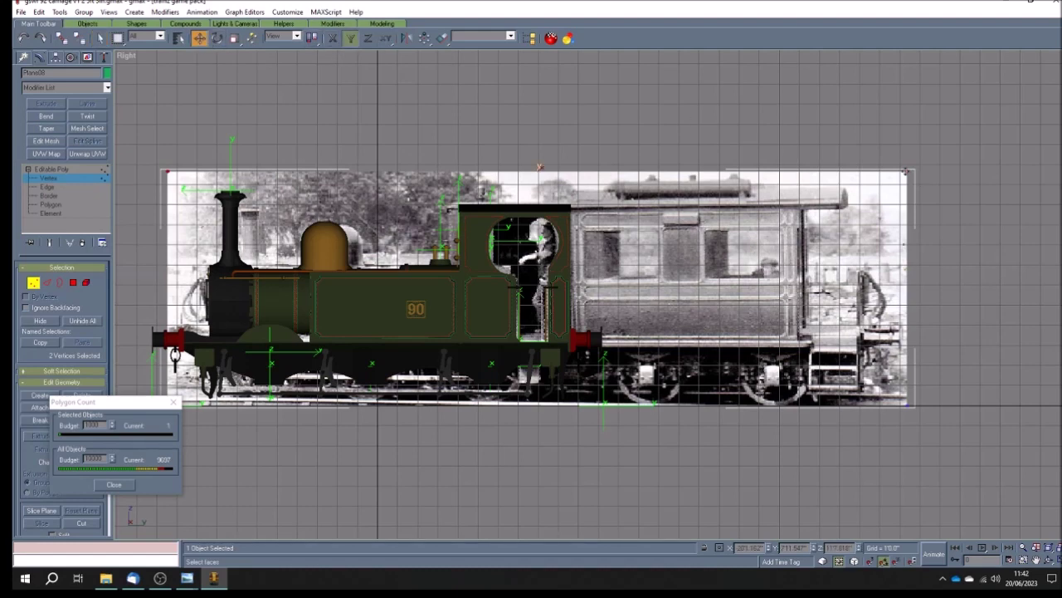
drag(906, 171, 909, 167)
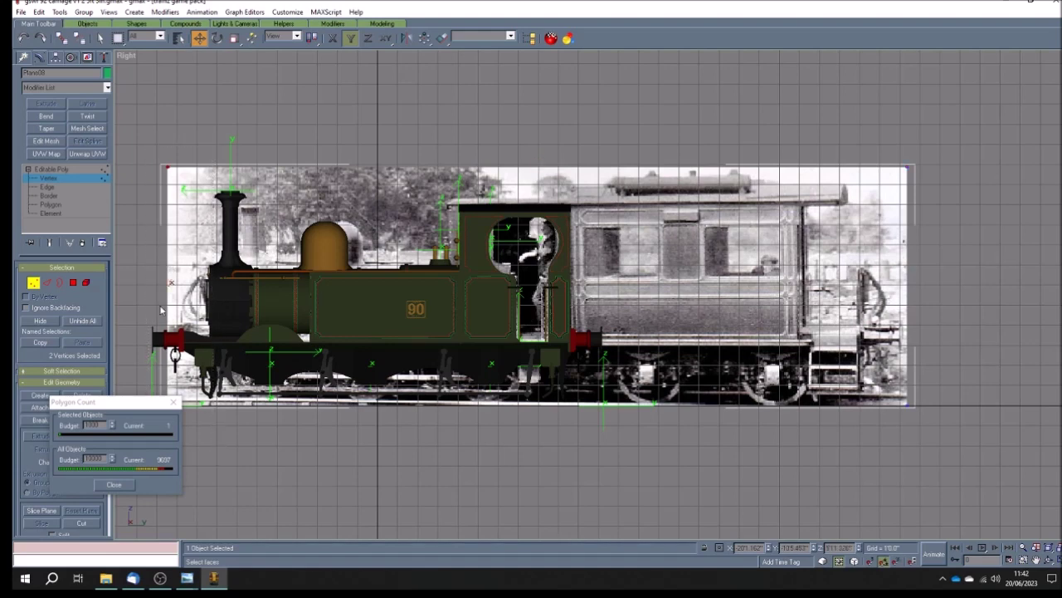
- Stretch the photo plane lengthwise by moving its chimney-end vertices and its carriage-end vertices outward along the horizontal axis
key(F5)
drag(167, 283, 145, 289)
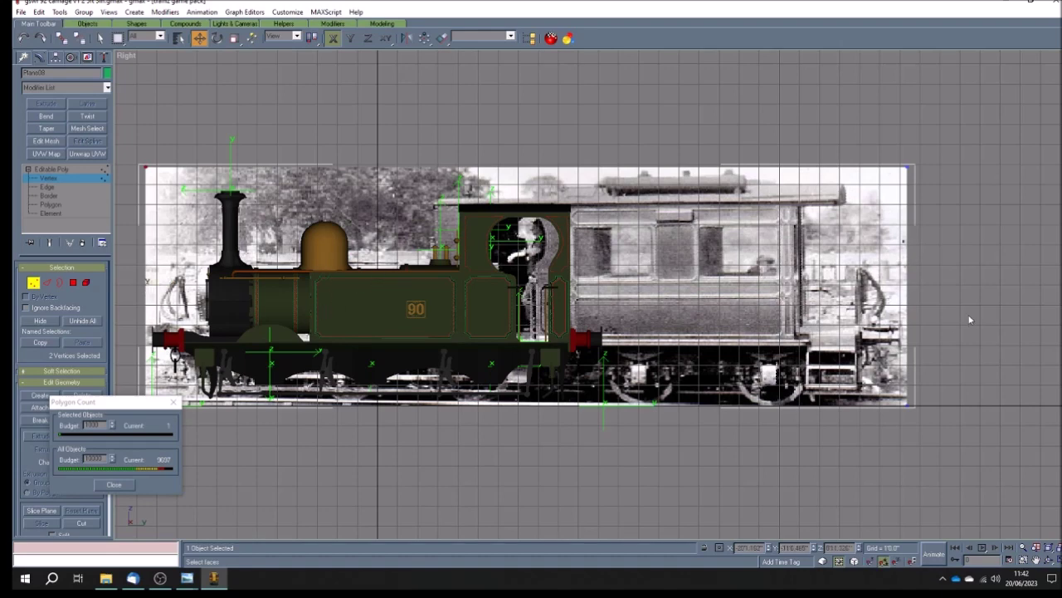
drag(883, 145, 952, 465)
mouse_move(908, 406)
mouse_down()
mouse_move(933, 408)
mouse_move(923, 407)
mouse_up()
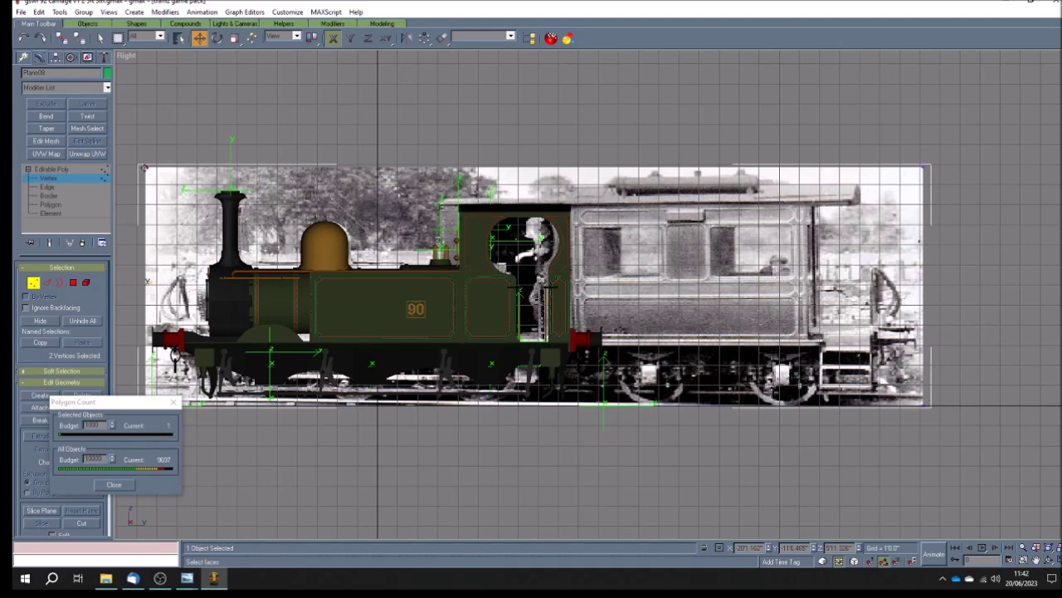
- Nudge the photo plane's chimney-end and carriage-end vertices slightly further outward, leave vertex editing and deselect the plane
drag(144, 169, 141, 169)
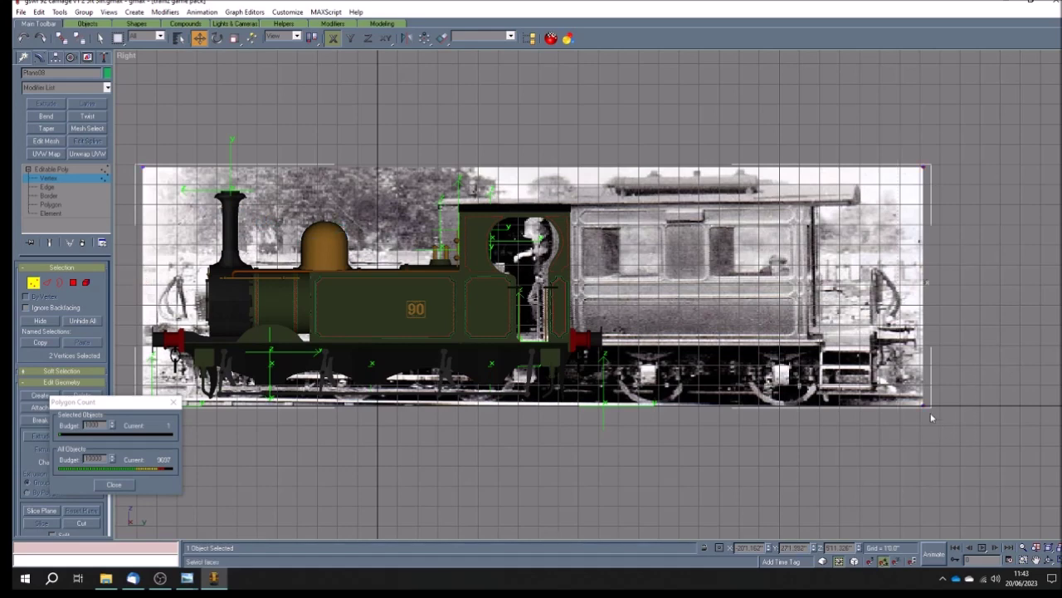
drag(926, 405, 927, 405)
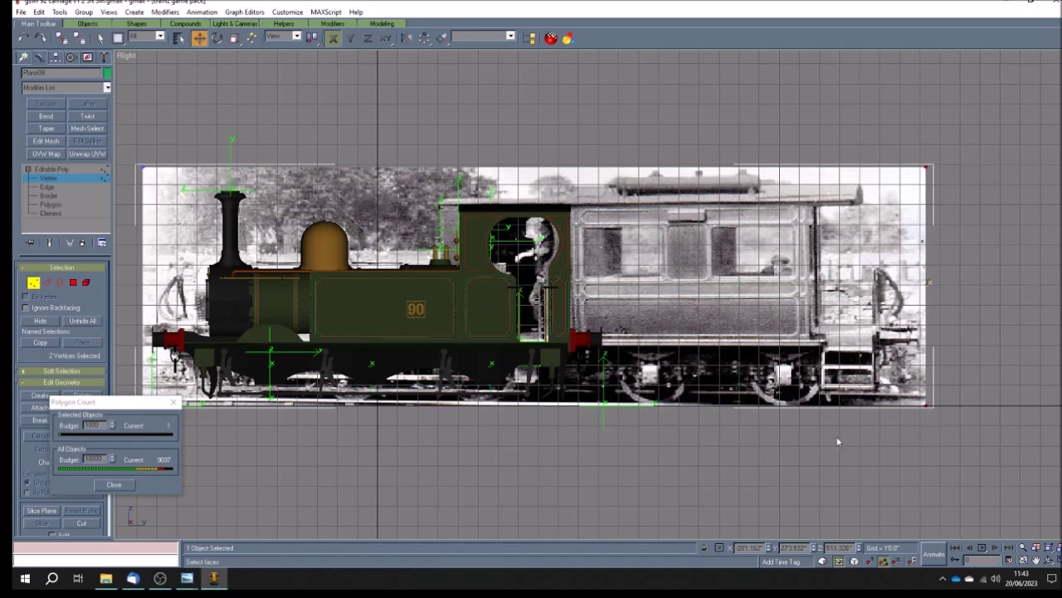
click(766, 444)
click(51, 169)
click(656, 450)
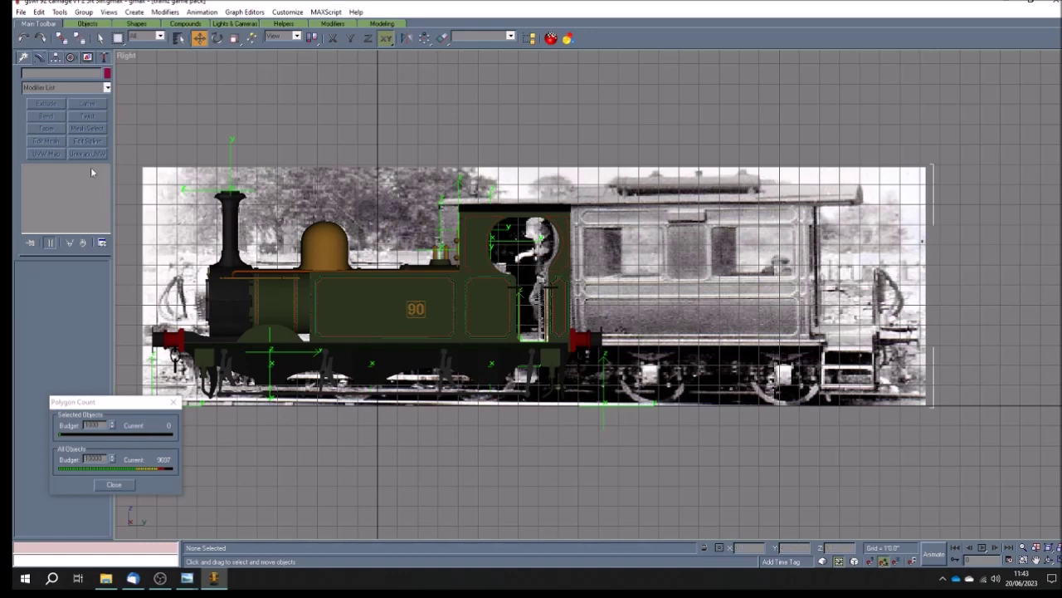
- Unhide the hidden object Cylinder01 and select it
click(87, 56)
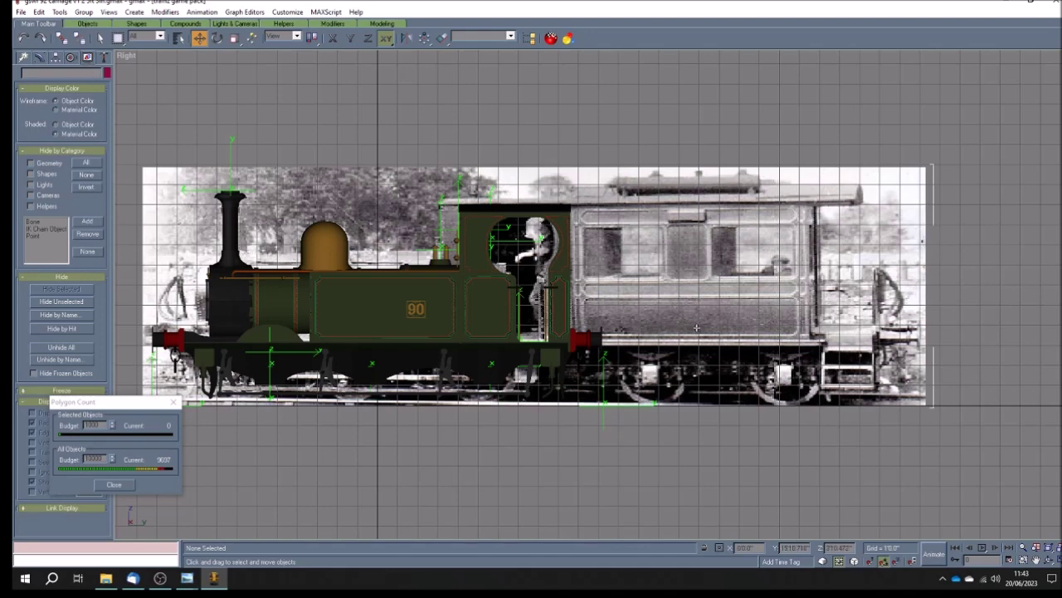
click(61, 359)
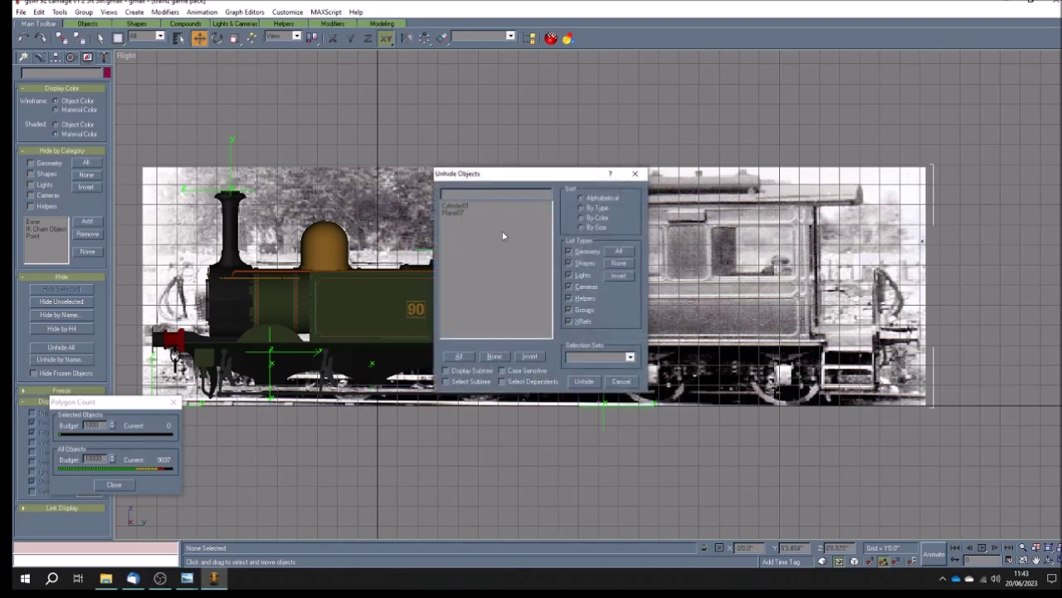
click(462, 206)
click(586, 382)
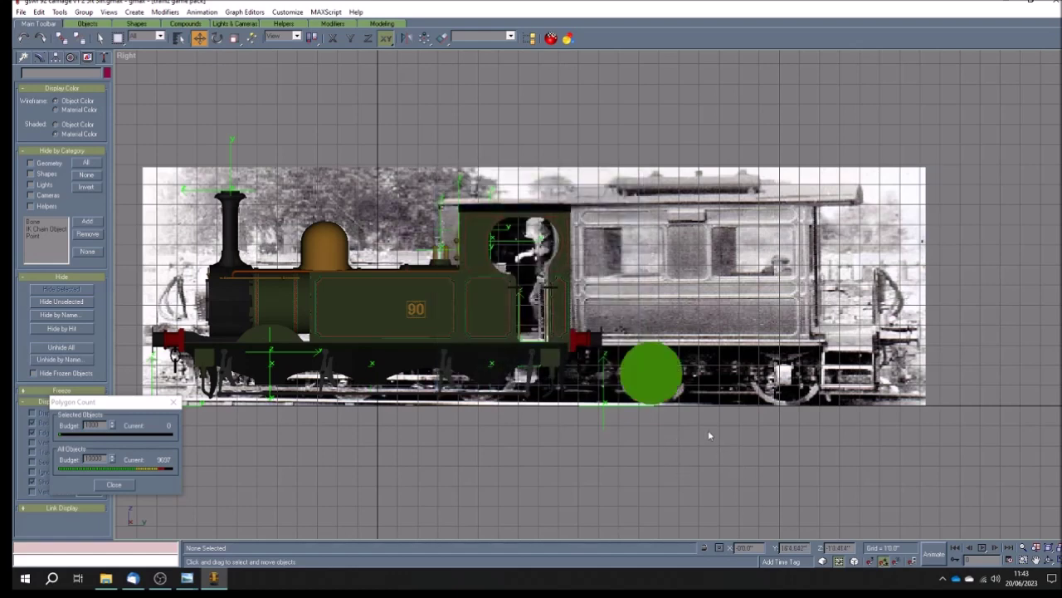
click(653, 373)
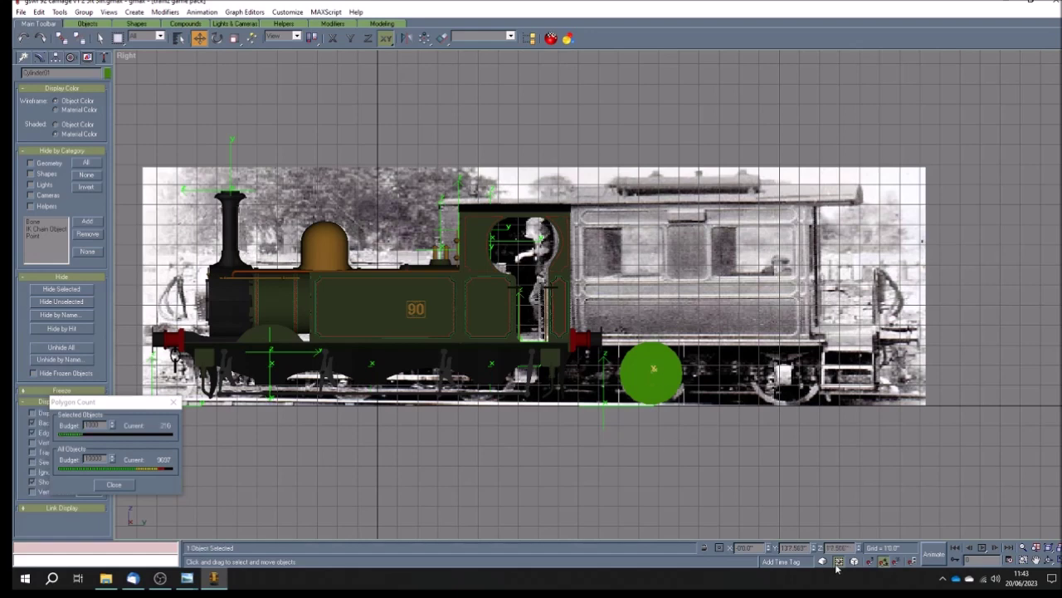
- Set the cylinder's Z position to 1'7" and slide it horizontally to line up with the carriage's cab-side wheel in the photo
click(38, 58)
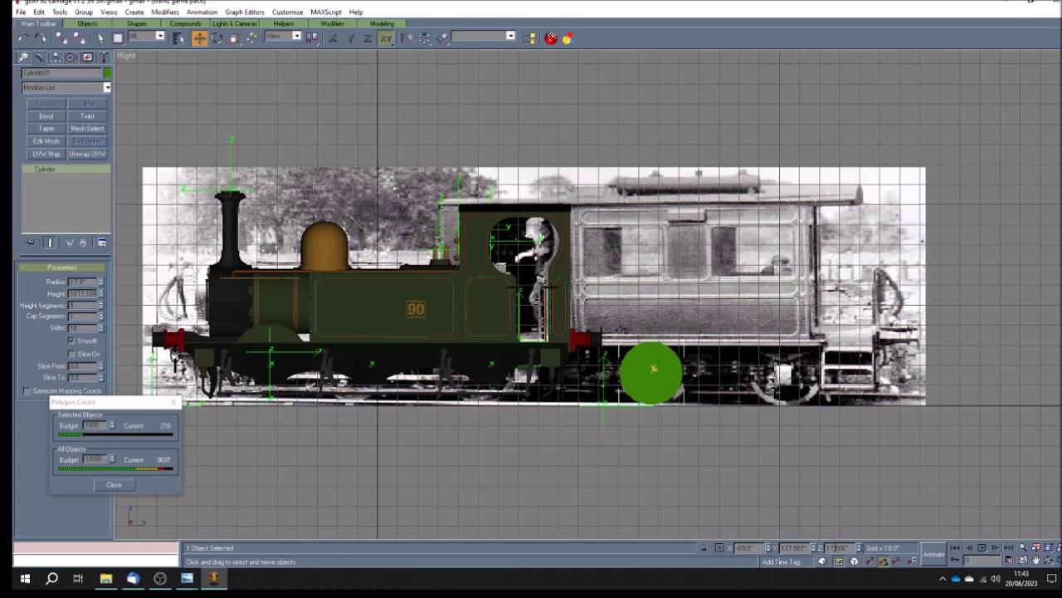
text(17)
key(Return)
click(651, 376)
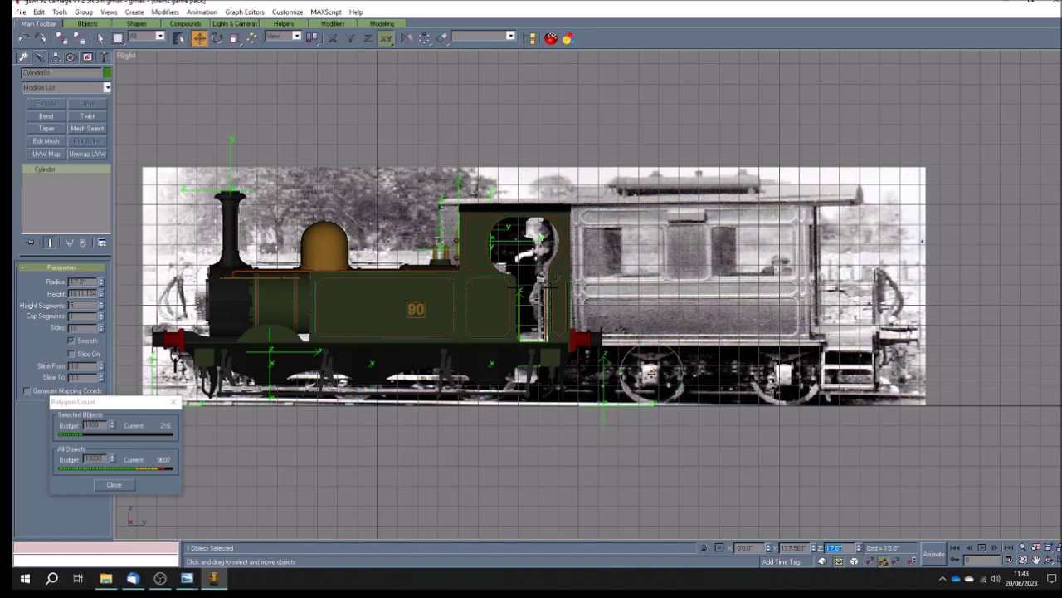
mouse_move(653, 375)
mouse_down()
mouse_move(669, 373)
mouse_move(655, 371)
mouse_up()
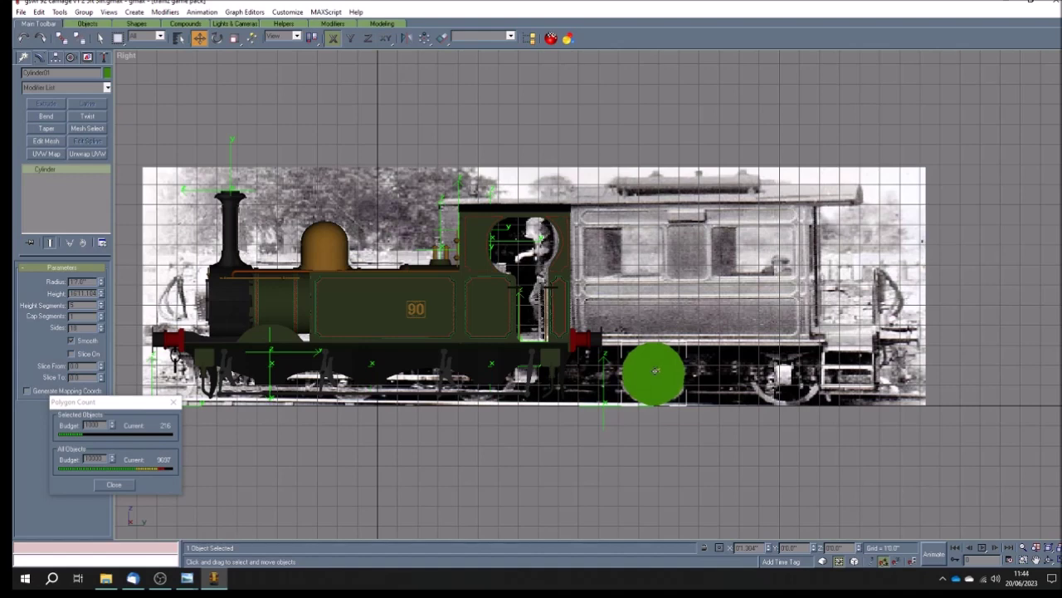
drag(655, 371, 655, 371)
- Set the cylinder's radius to 1'8", compare it with the carriage's far-end wheel, and bring it back near the cab-side wheel
double_click(73, 281)
text(10)
key(Return)
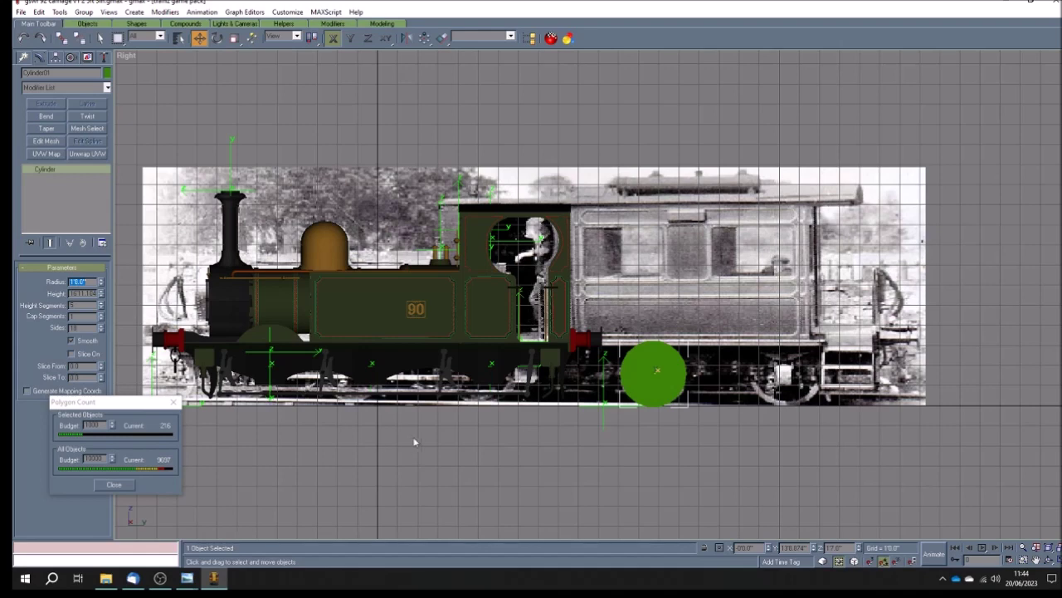
drag(656, 380, 789, 373)
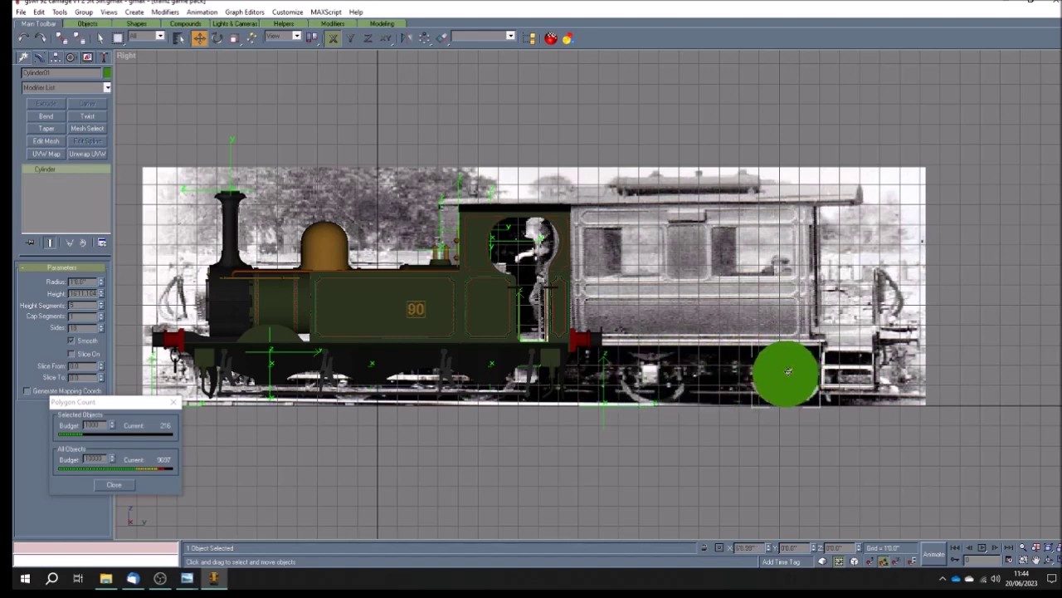
drag(789, 371, 666, 371)
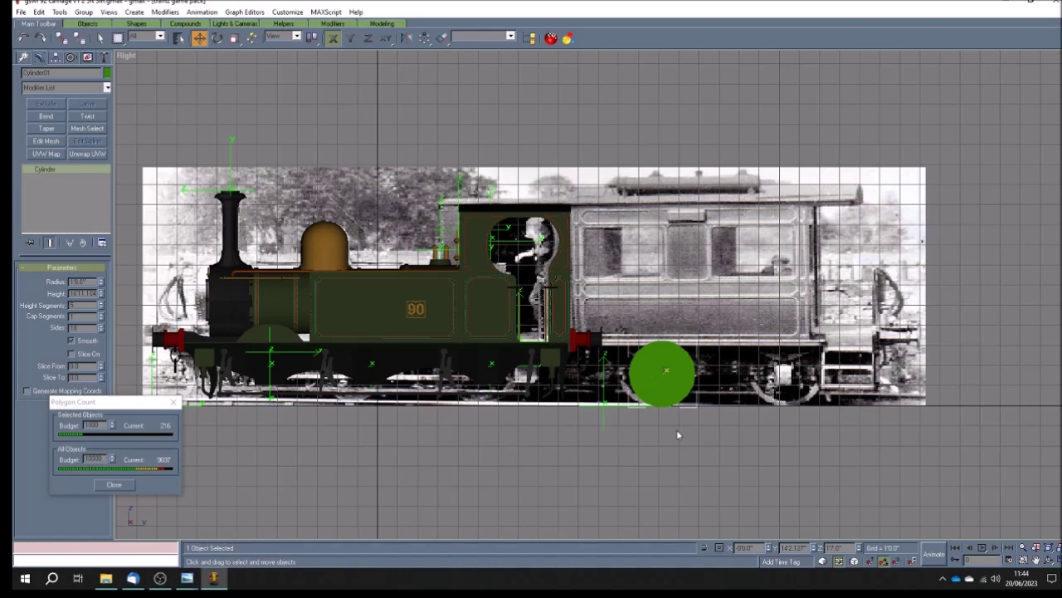
click(760, 451)
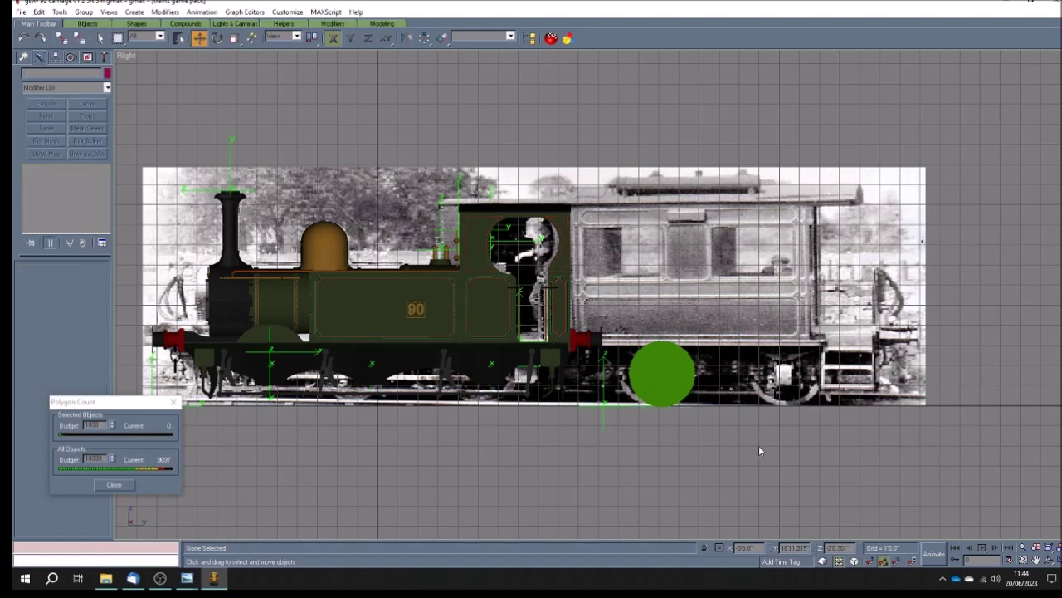
- Examine the carriage and its wheels in gsw92-L.jpg in Windows Photo Viewer, comparing them with the scaled photo plane in gmax
mouse_move(191, 587)
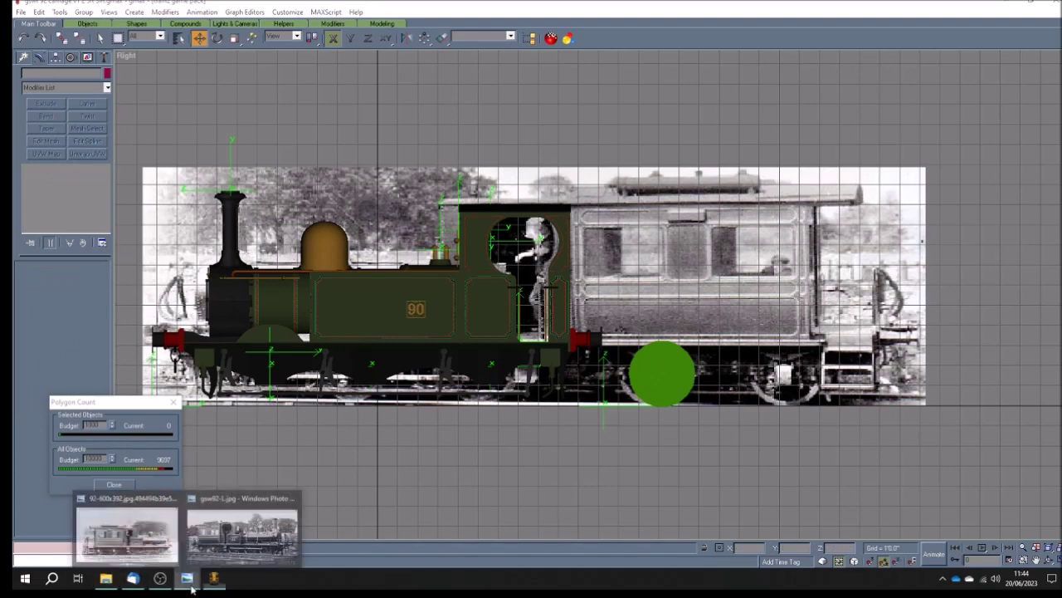
click(241, 510)
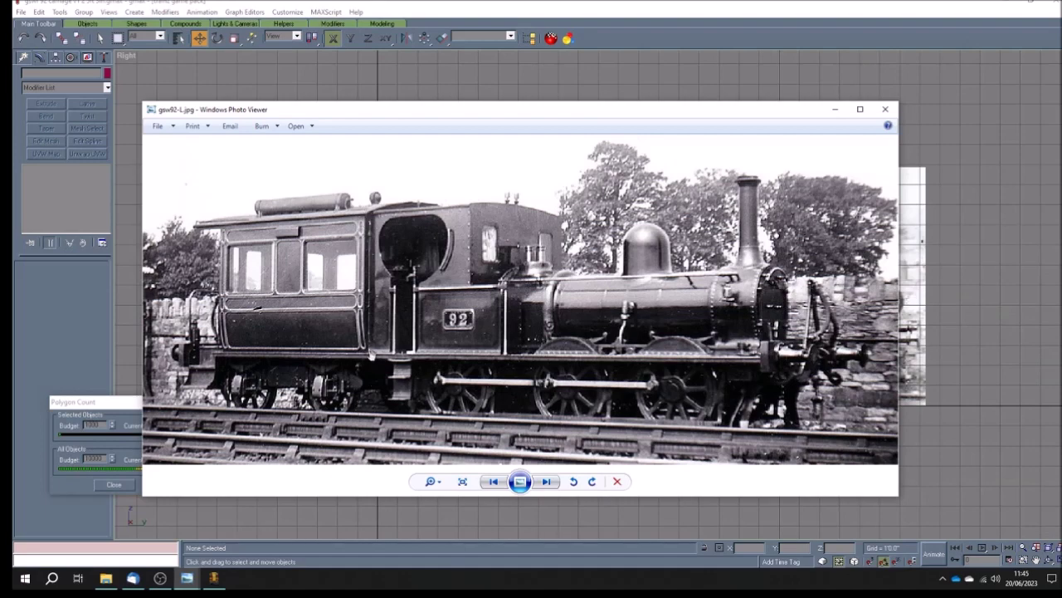
click(886, 61)
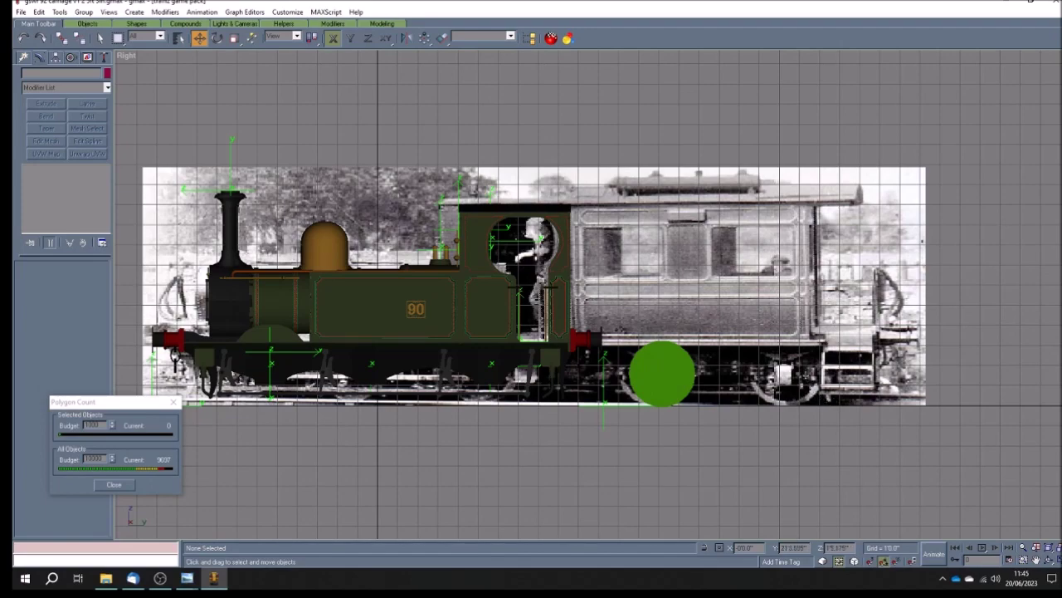
mouse_move(184, 585)
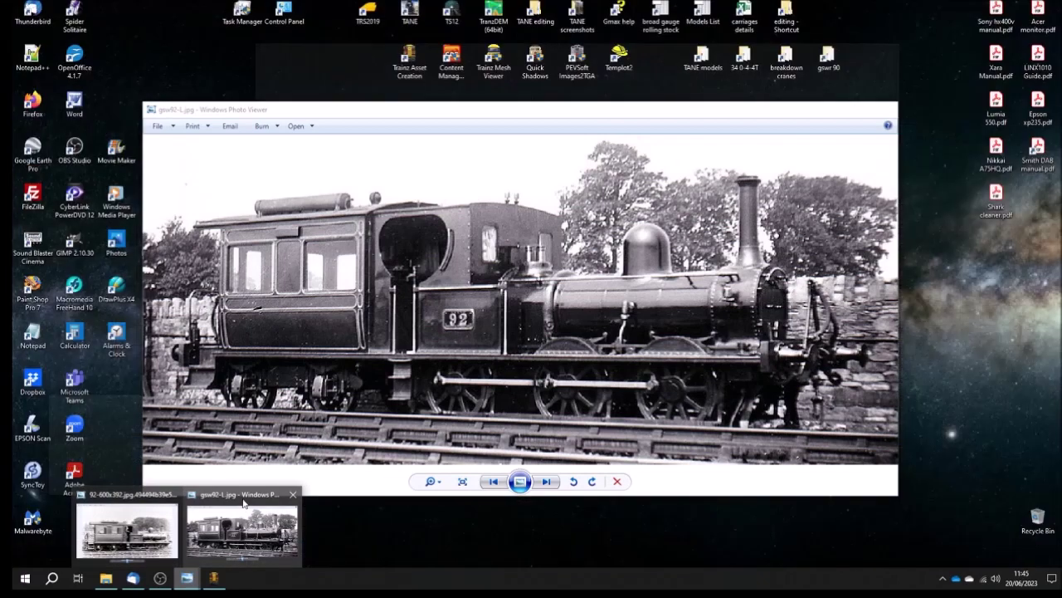
click(240, 536)
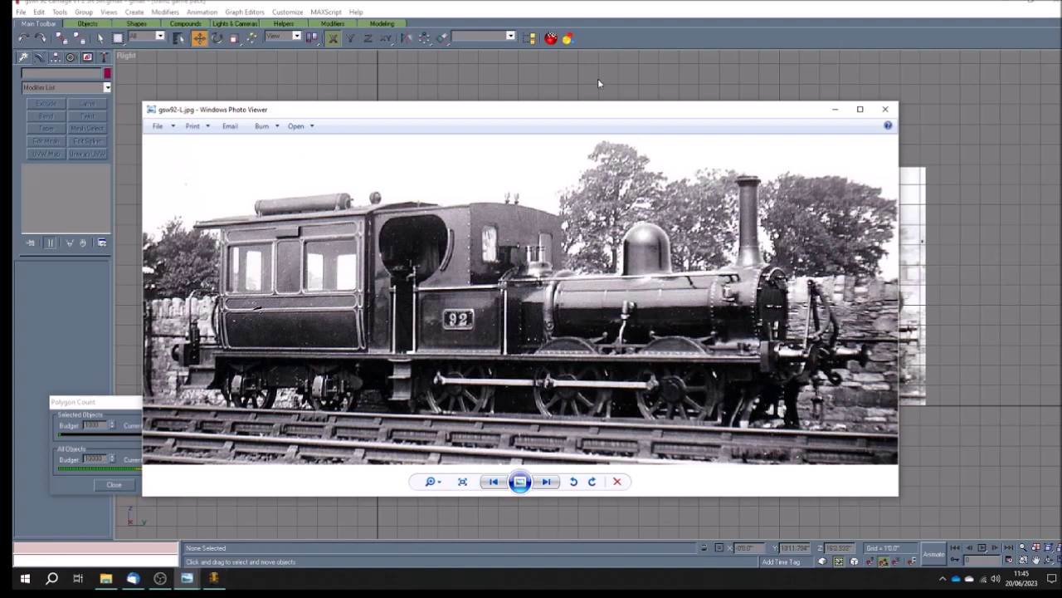
click(214, 577)
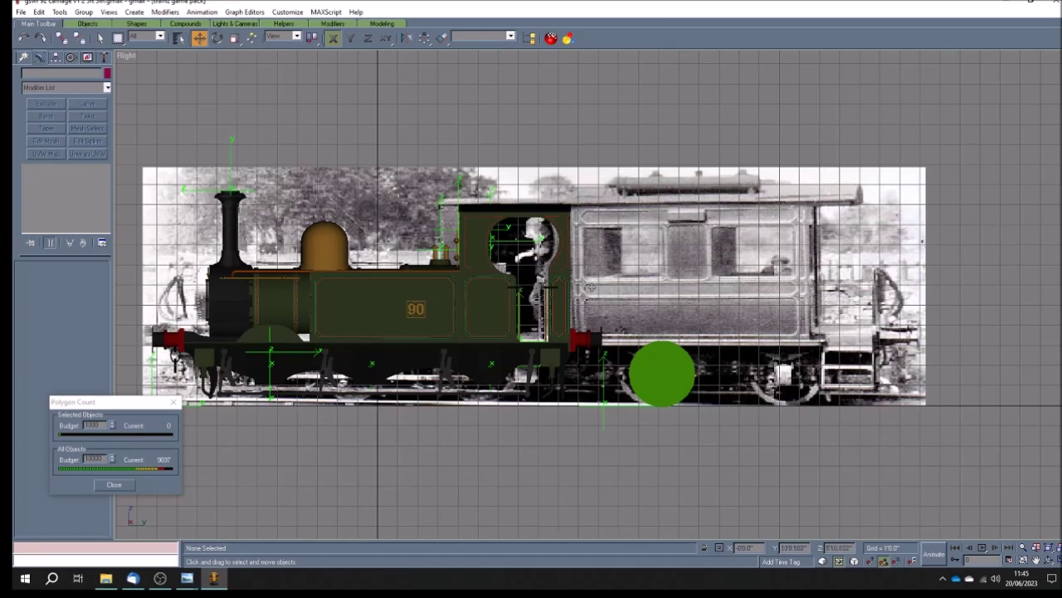
mouse_move(194, 583)
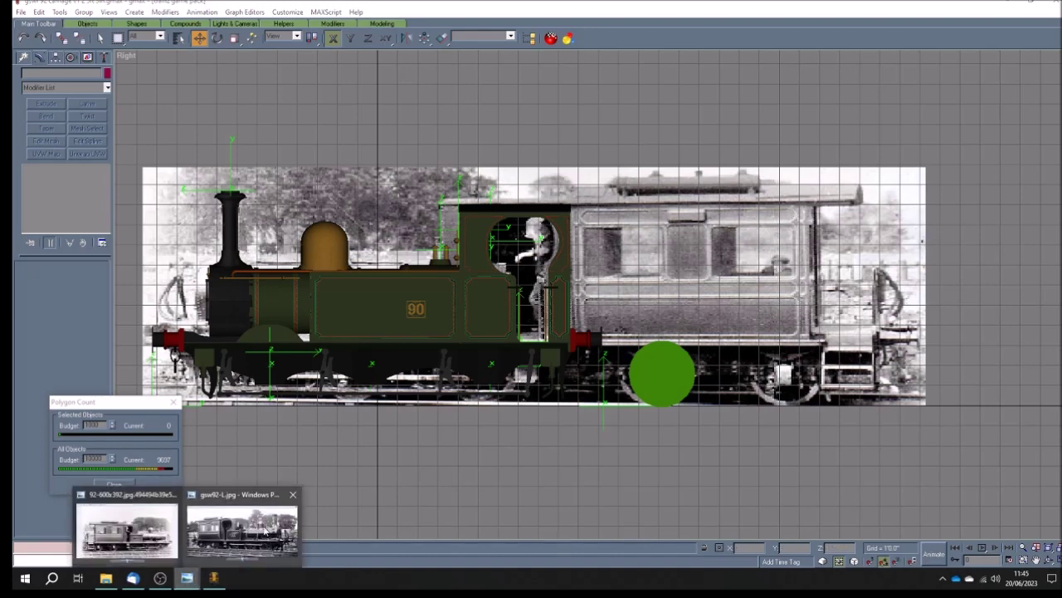
click(275, 510)
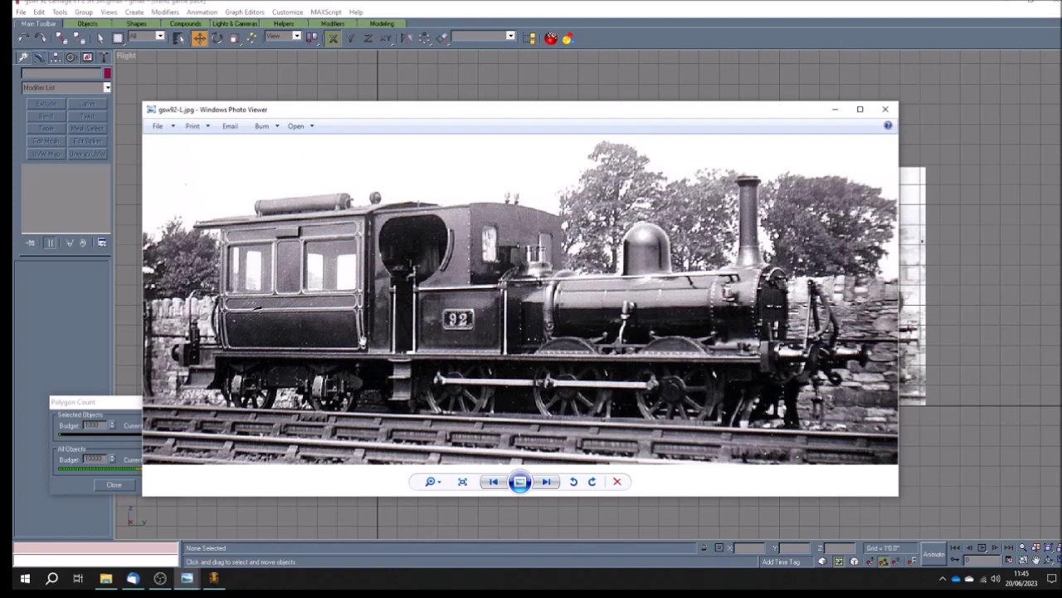
click(698, 72)
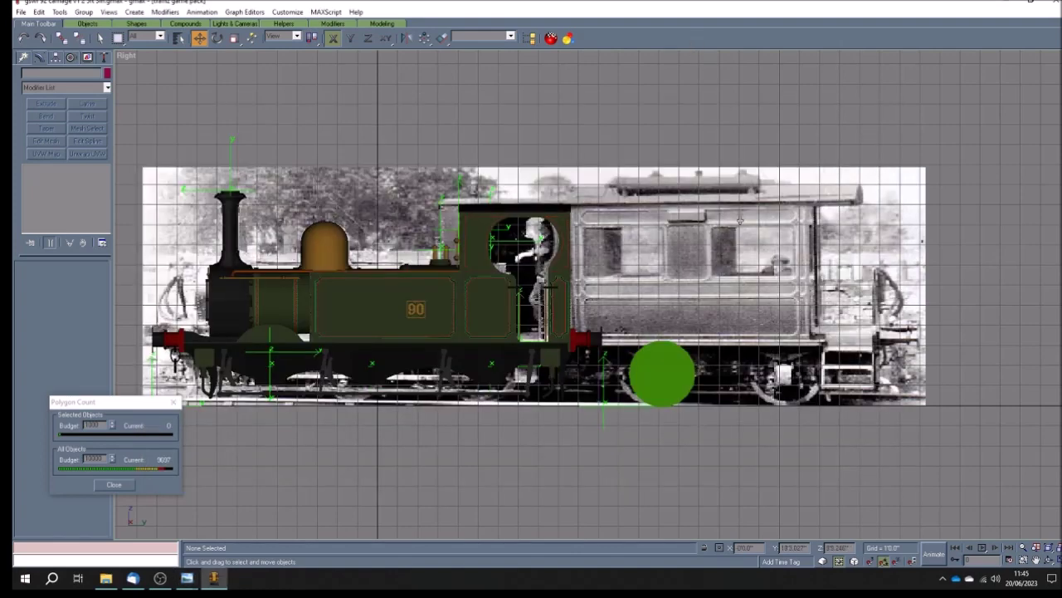
- Select the photo plane's two carriage-end vertices, move them slightly inward along the horizontal axis, and leave vertex editing
click(845, 286)
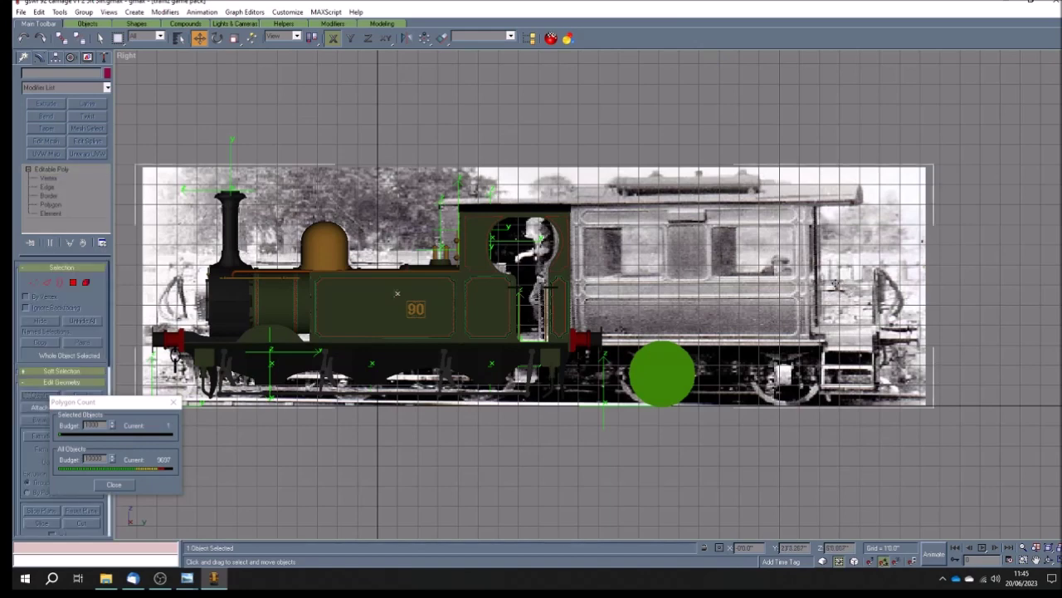
click(48, 178)
drag(900, 143, 985, 458)
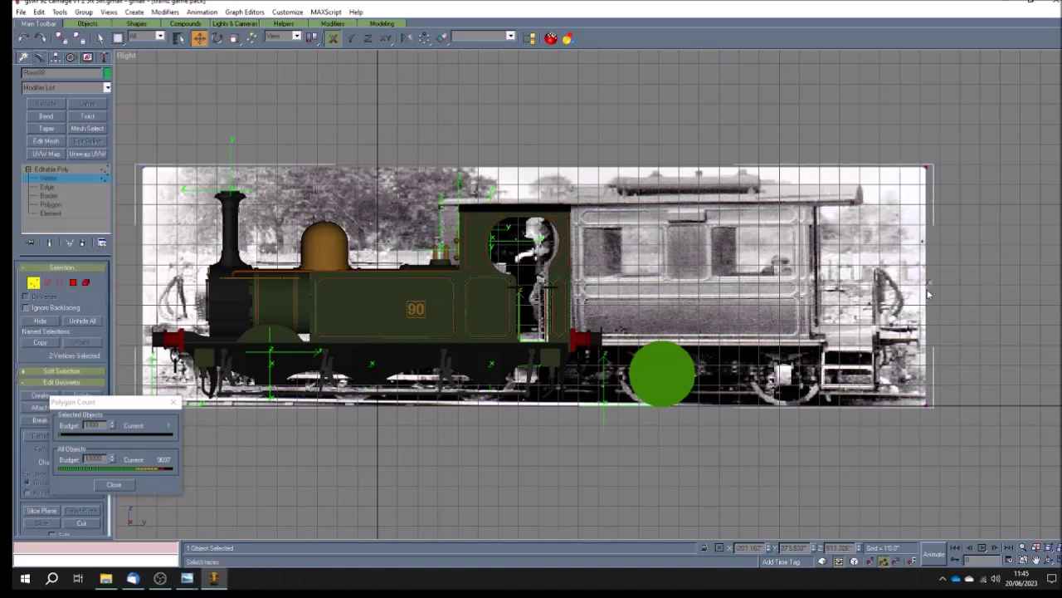
drag(926, 286, 921, 287)
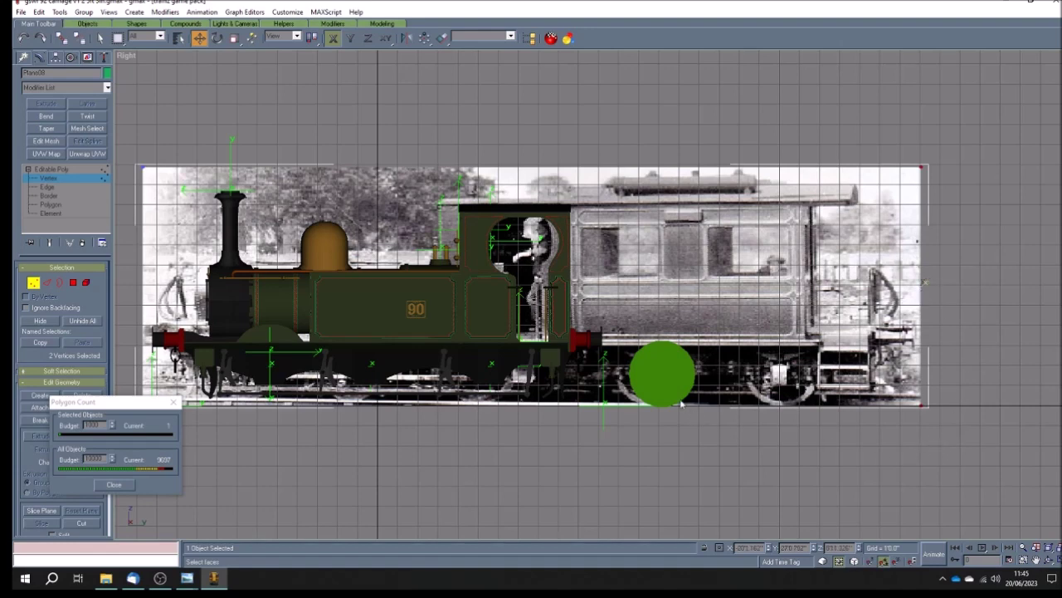
click(79, 169)
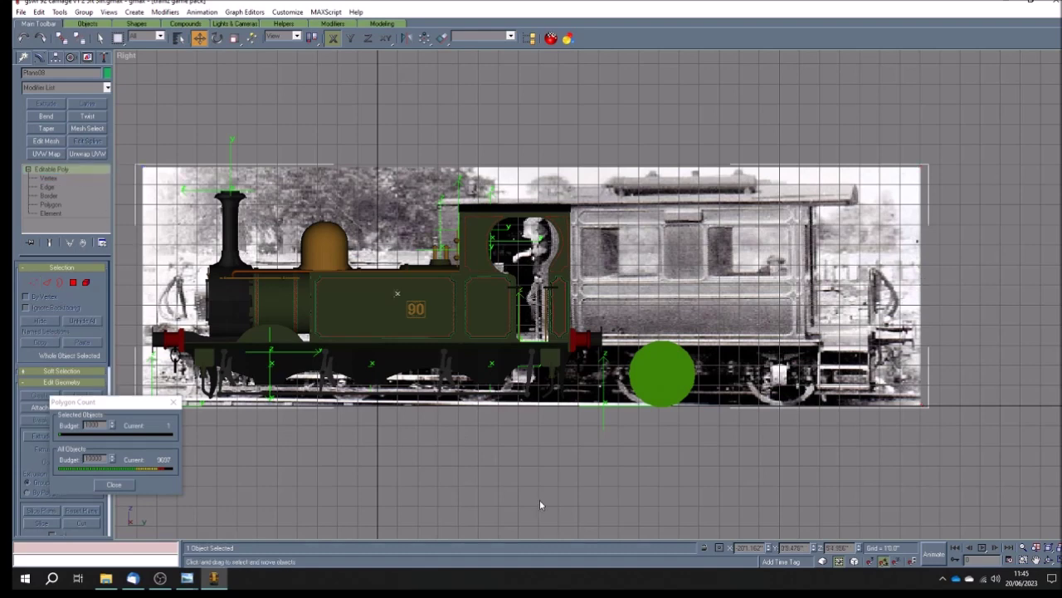
- Centre the cylinder on the carriage's cab-side wheel, try a copy over the far-end wheel, and cancel the cloning
click(660, 375)
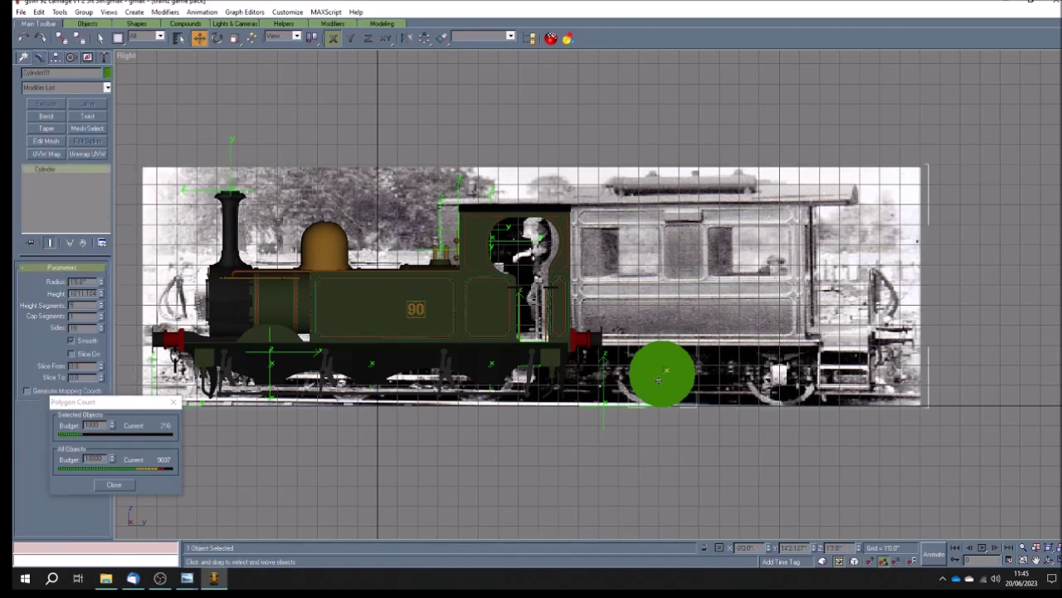
mouse_move(659, 379)
mouse_down()
mouse_move(669, 379)
mouse_move(648, 380)
mouse_up()
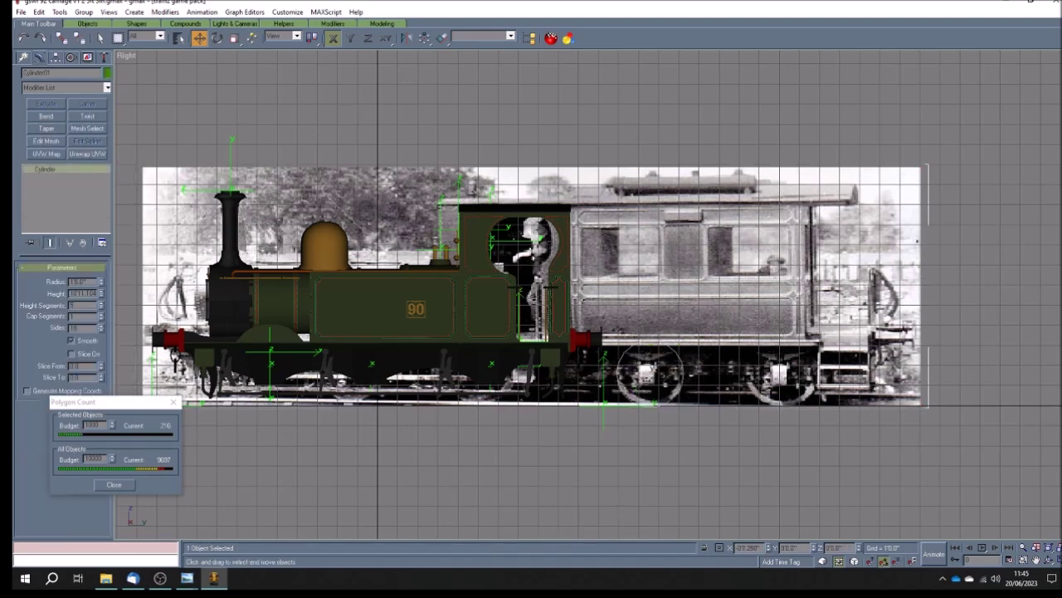
mouse_move(647, 379)
mouse_down()
mouse_move(809, 383)
mouse_move(780, 390)
mouse_up()
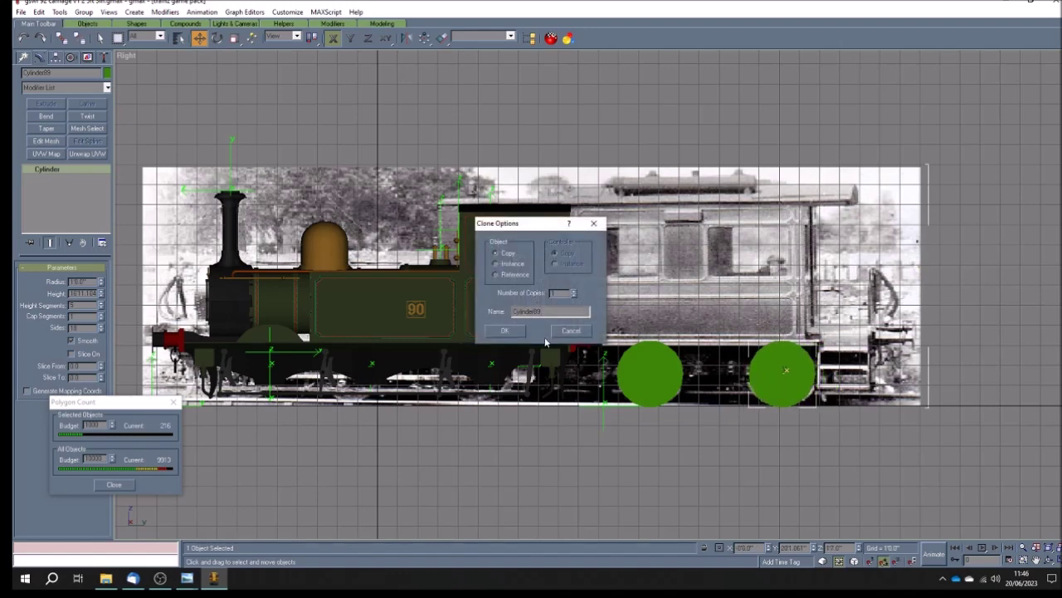
click(571, 331)
click(801, 459)
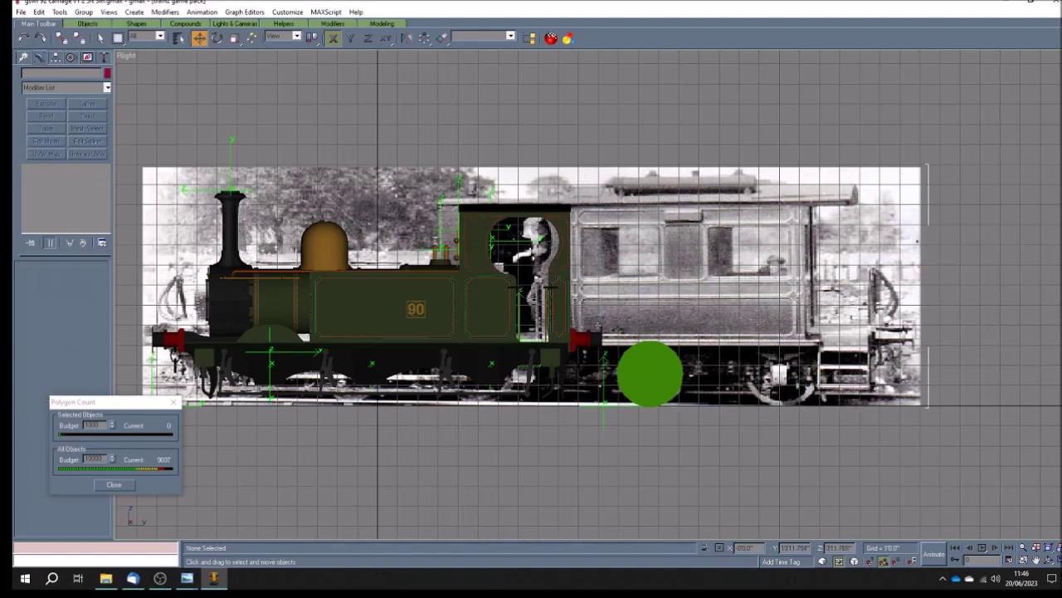
- Return to the four-viewport layout, bring the full photo plane into the Perspective view, and select the cylinder
click(1051, 561)
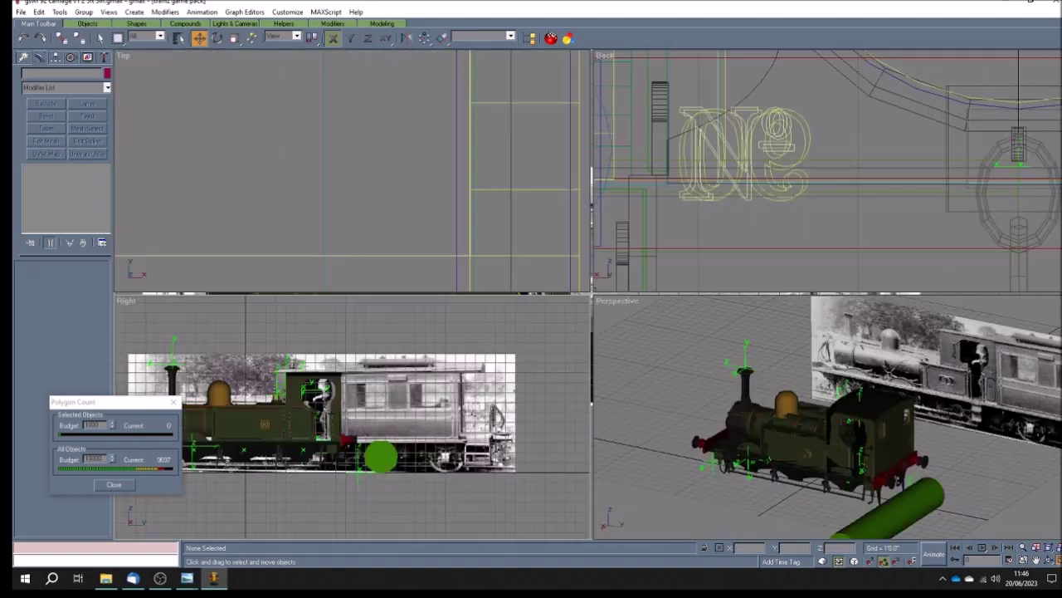
click(1036, 560)
drag(968, 491, 872, 436)
drag(933, 475, 941, 493)
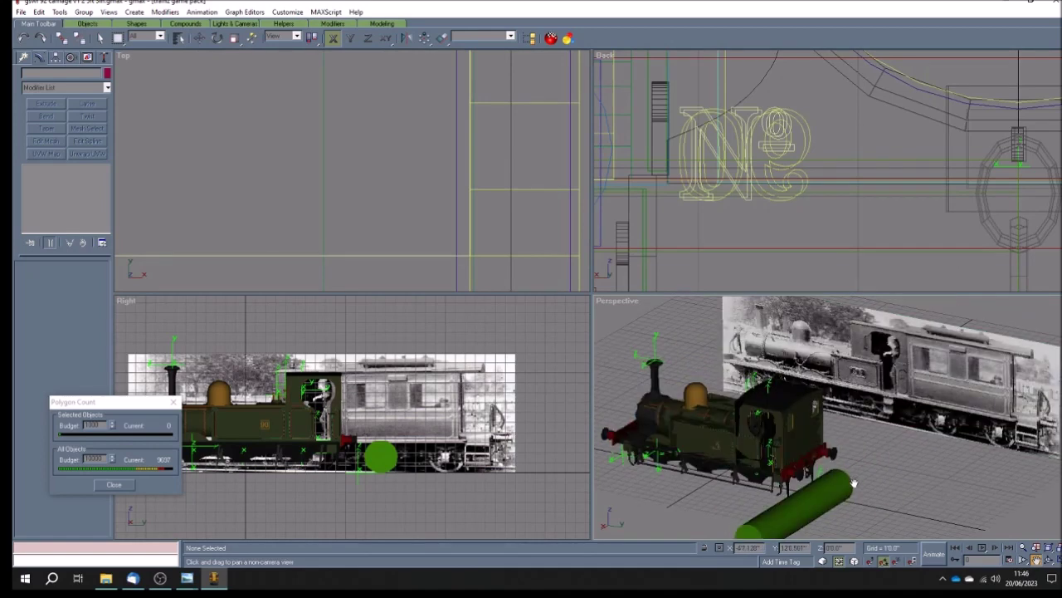
click(100, 38)
click(206, 257)
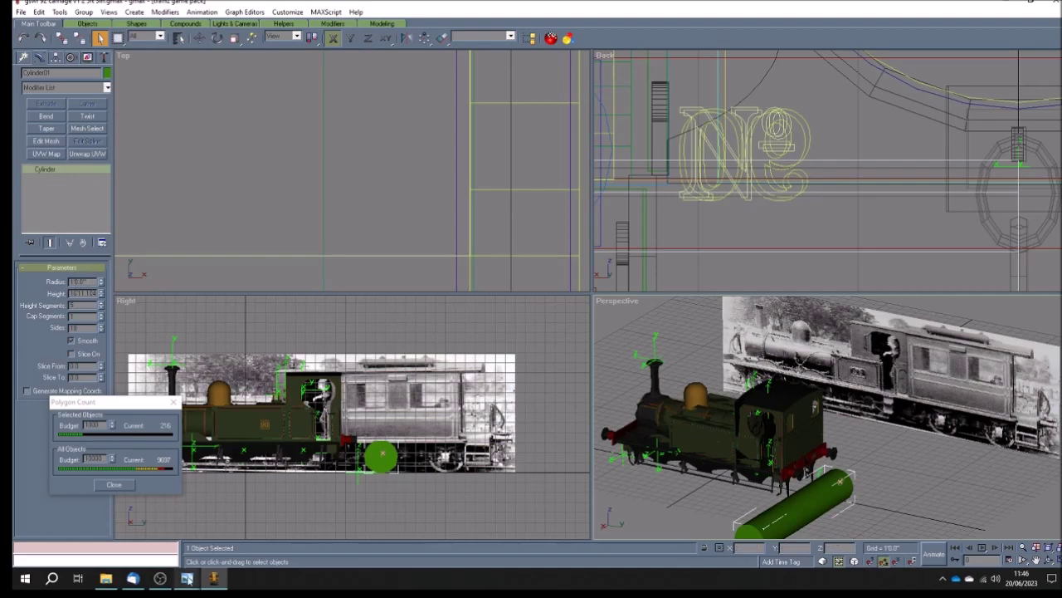
- Bring up gsw92-L.jpg in Windows Photo Viewer to examine the carriage and its wheels again
mouse_move(187, 577)
click(218, 498)
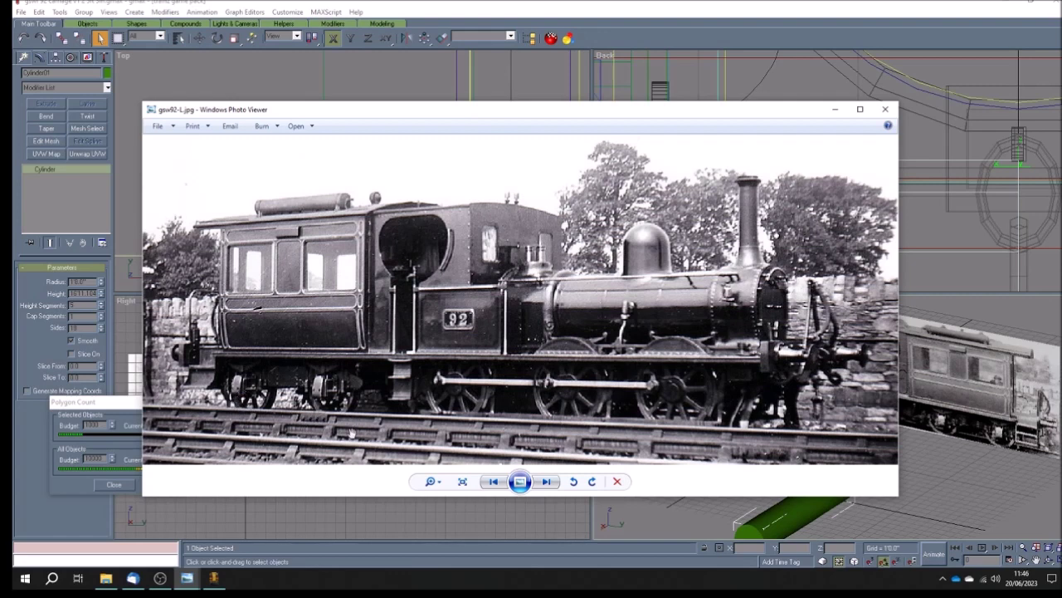
- Examine the carriage wheels and the locomotive's driving wheels up close in the gsw92-L.jpg photo
scroll(352, 420, up, 2)
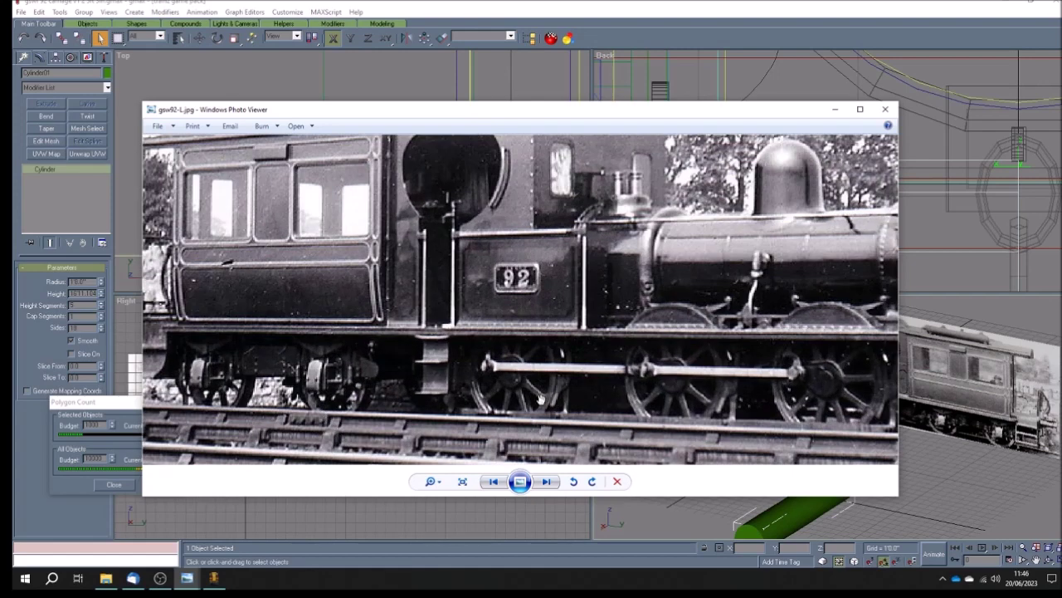
scroll(540, 400, down, 1)
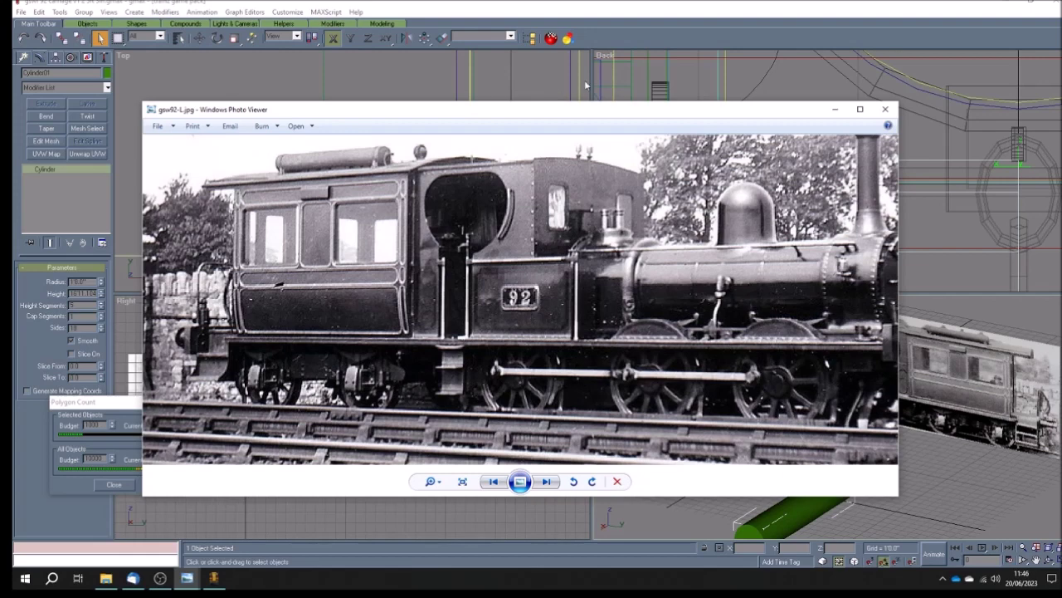
- Switch back to gmax, clear the cylinder selection, and save the No. 92 carriage scene under its existing file name
click(605, 47)
click(881, 474)
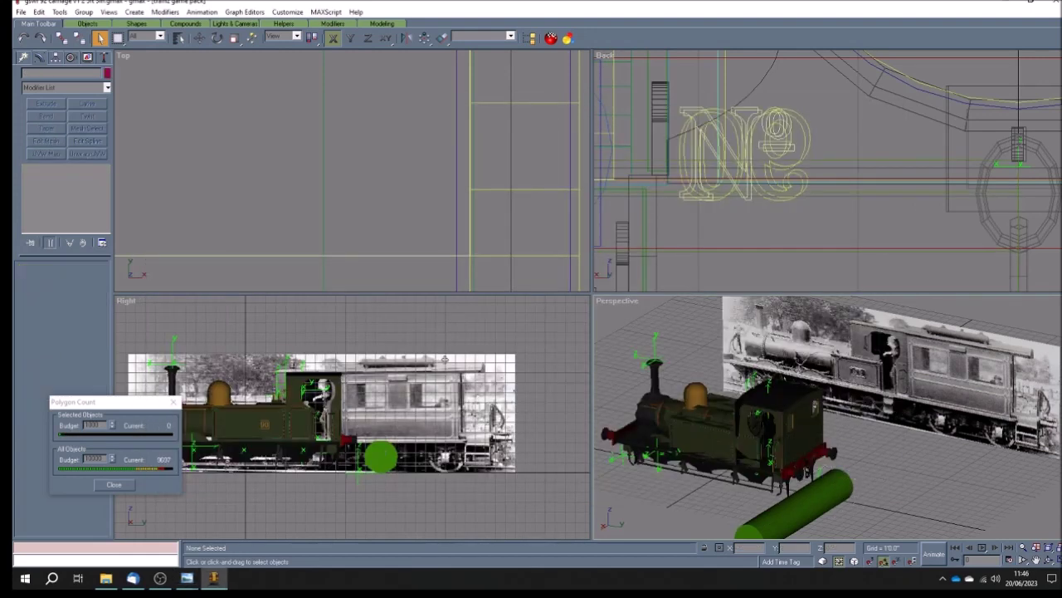
click(21, 11)
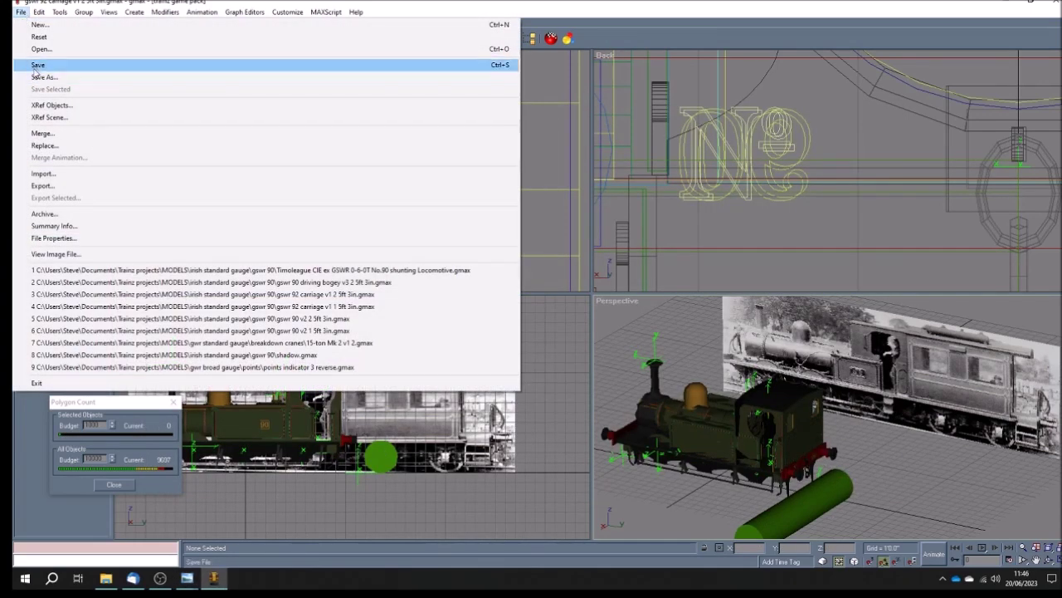
click(37, 64)
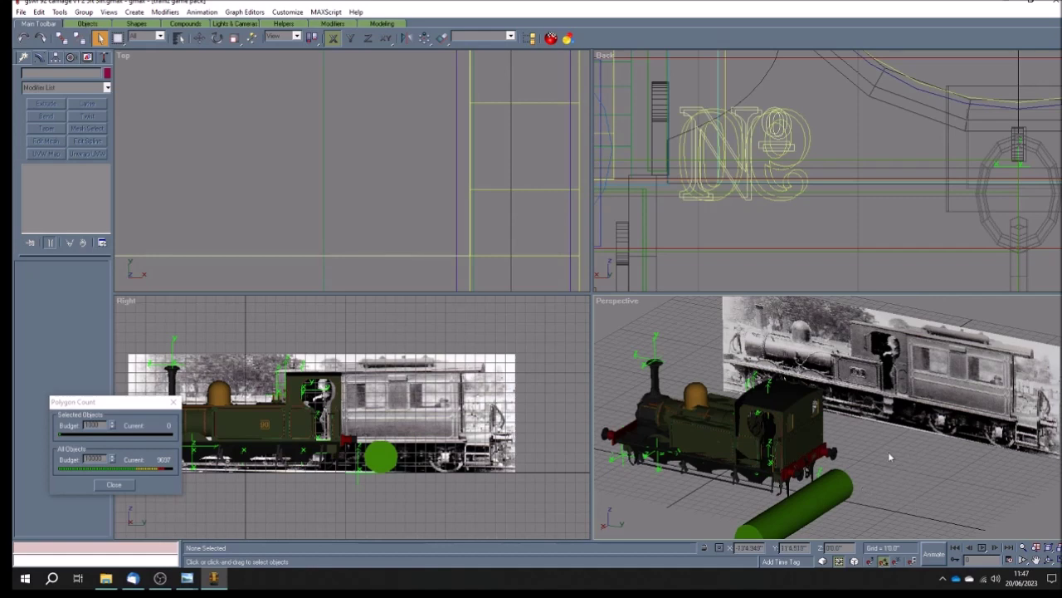
scroll(882, 456, down, 3)
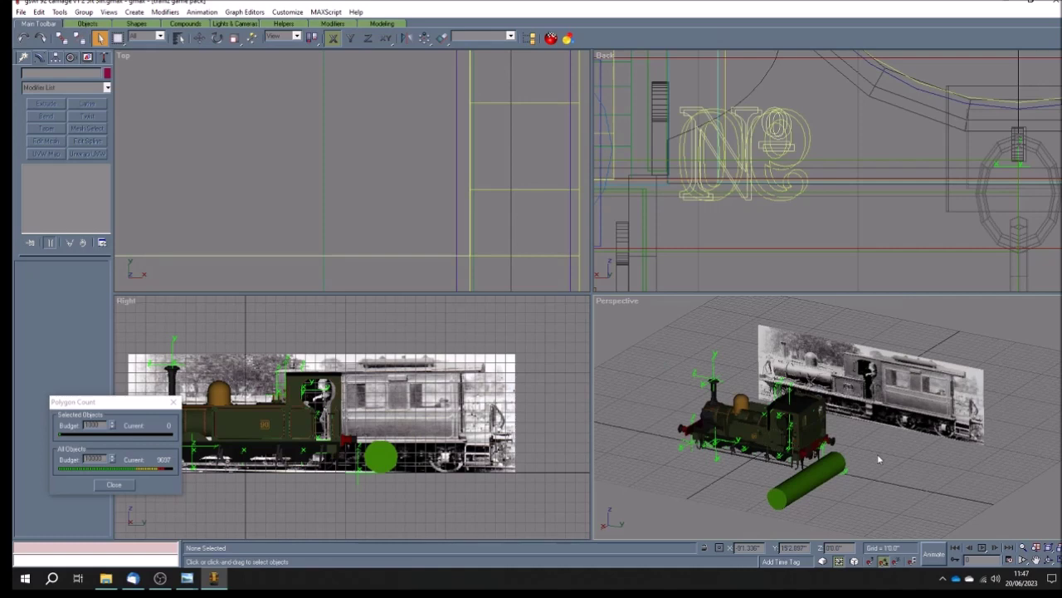